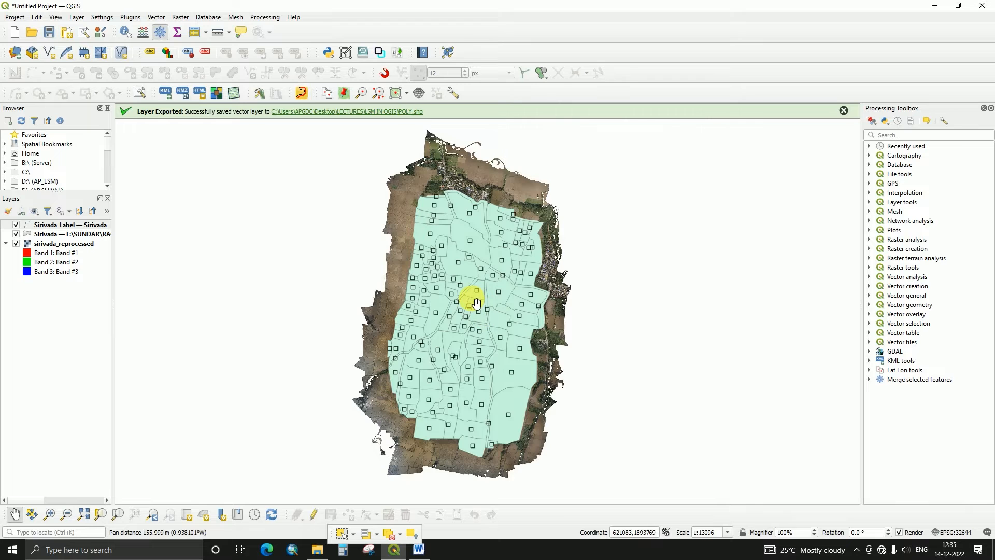
Hide the Sirivada_Label point layer to inspect the parcel polygons alone, and show it again.
scroll(479, 304, up, 1)
scroll(478, 306, down, 1)
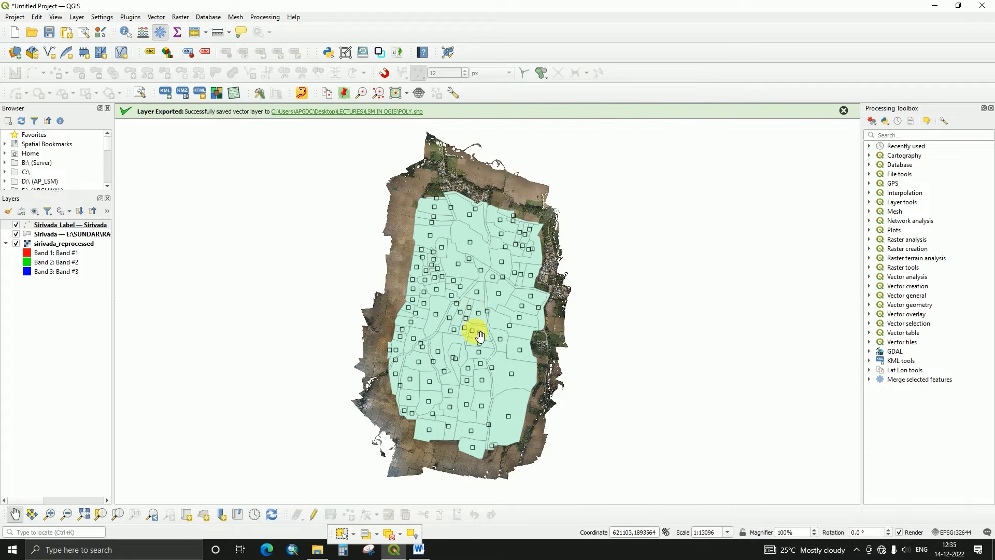
click(15, 225)
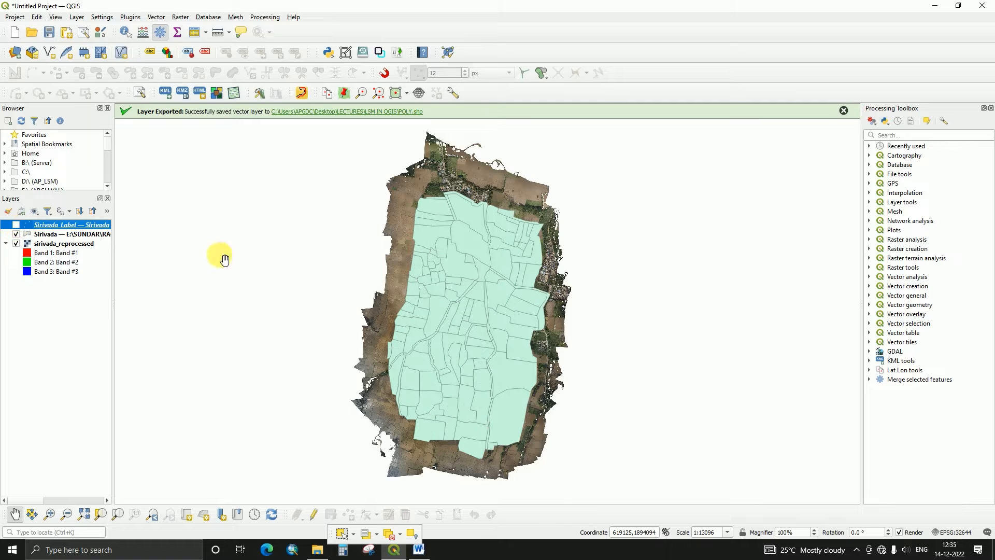
click(16, 225)
Add a virtual whole-number field named ID to the Sirivada polygon layer's attribute table, calculated with the $id expression.
right_click(57, 236)
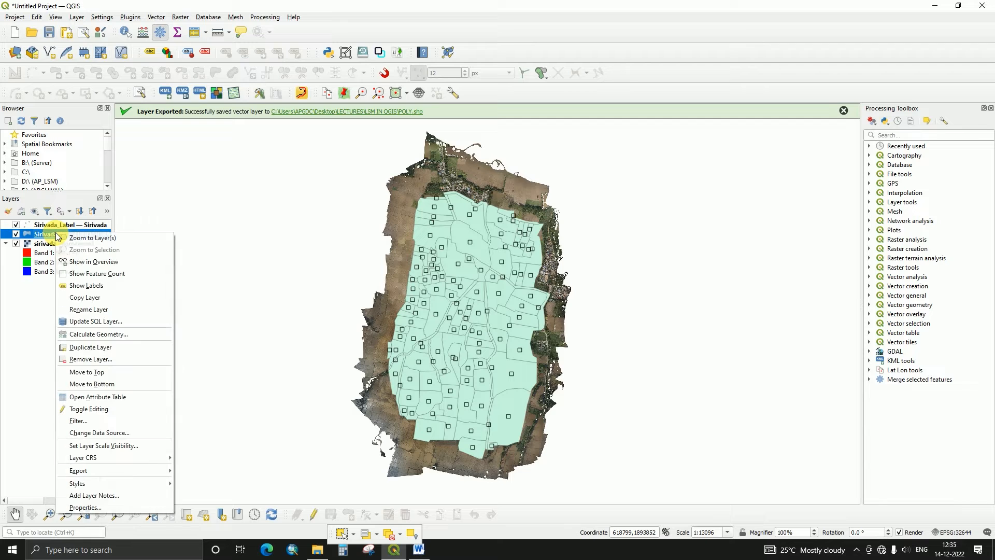
click(83, 397)
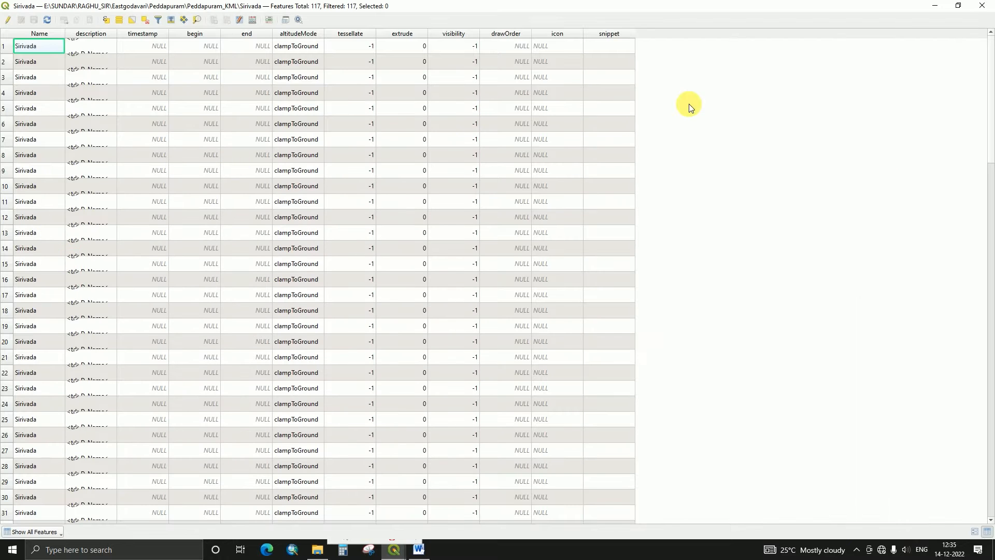
click(252, 20)
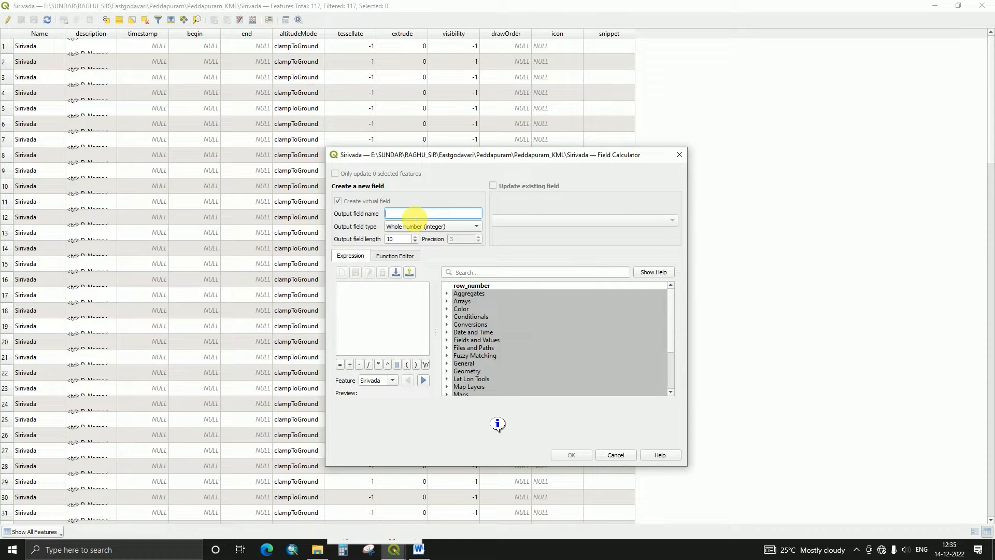
text(ID)
click(470, 272)
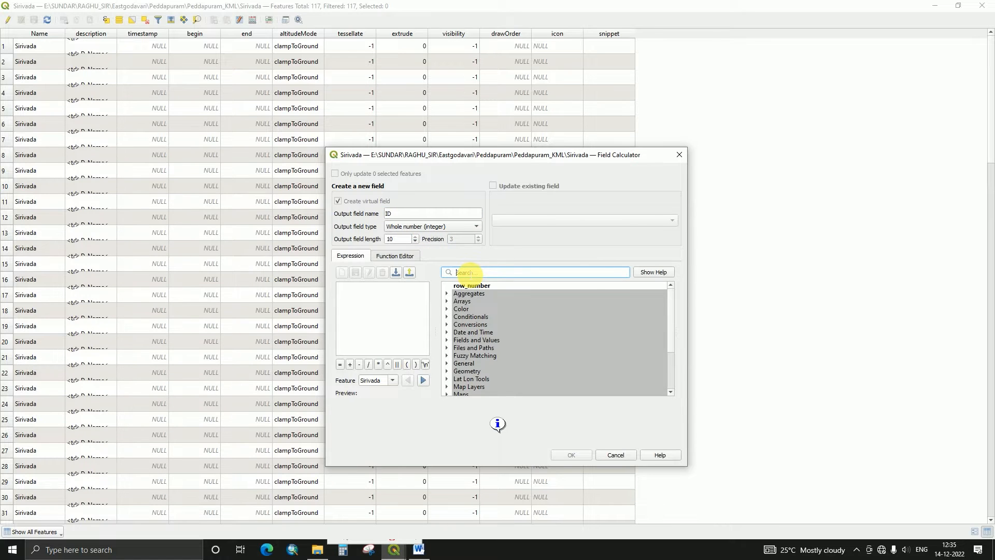
text($)
double_click(468, 378)
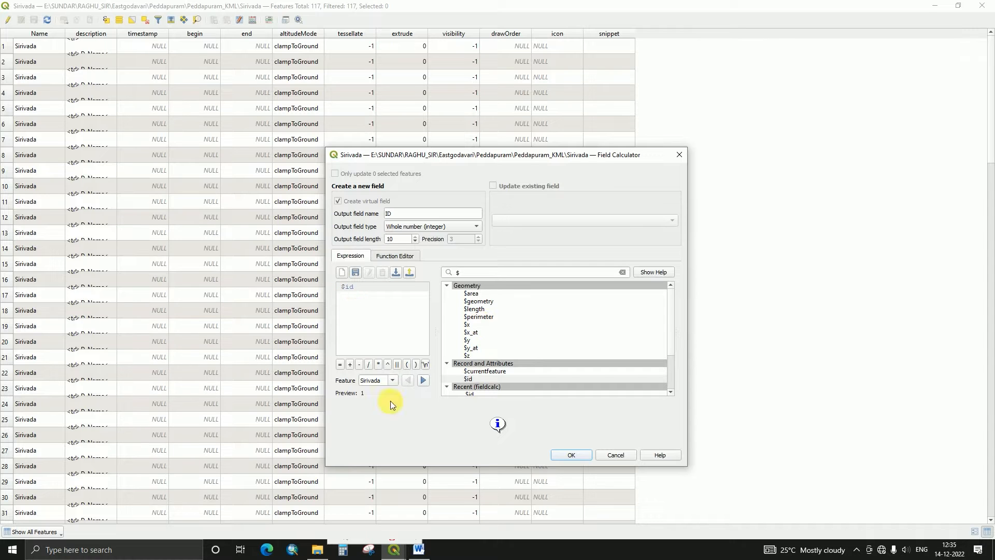
click(587, 455)
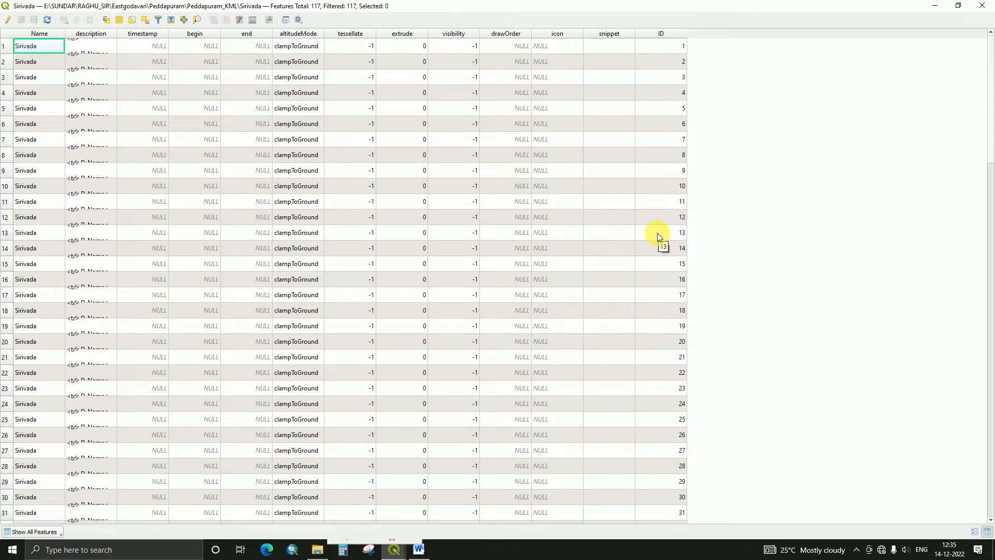
click(982, 5)
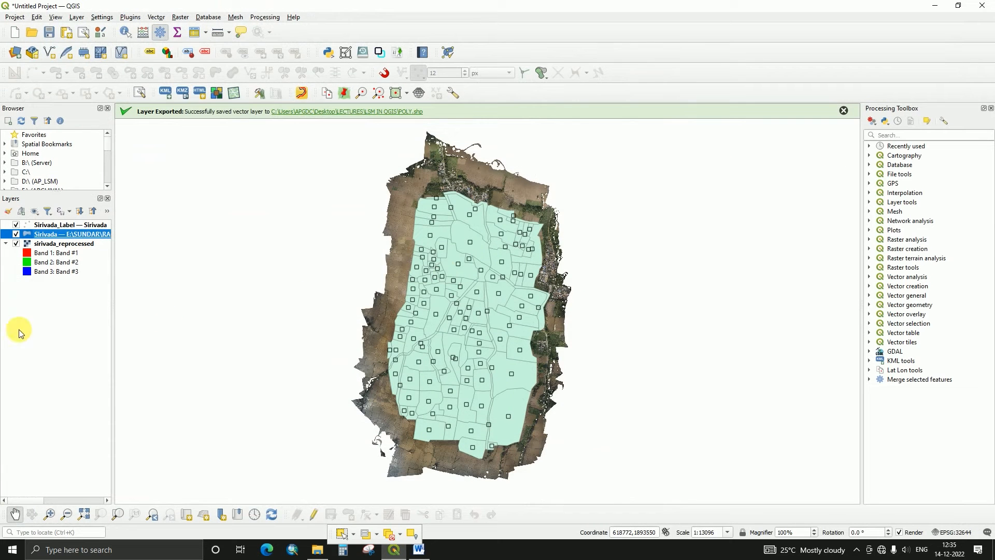
Turn on single labels for the Sirivada_Label point layer, using the Name field as the label value.
click(49, 226)
right_click(63, 225)
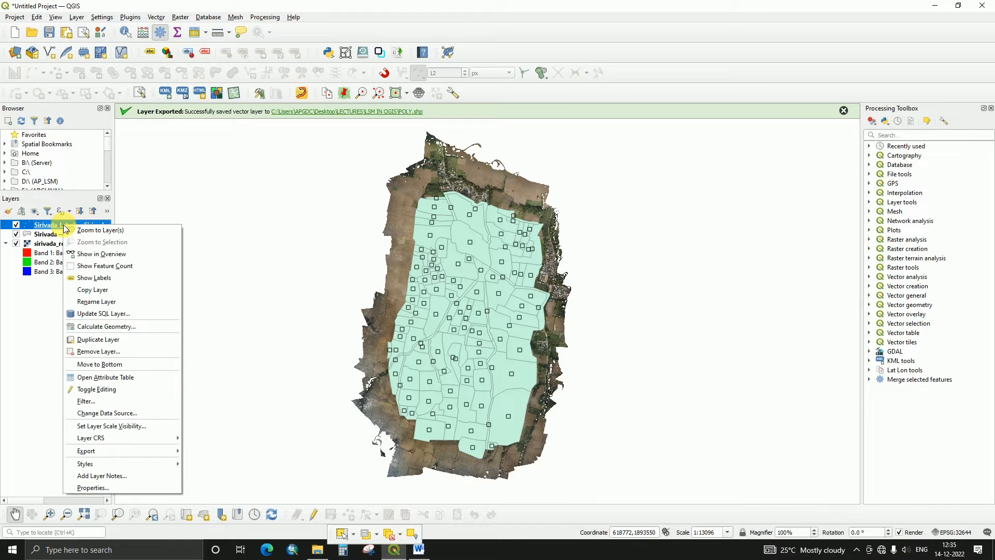
click(93, 488)
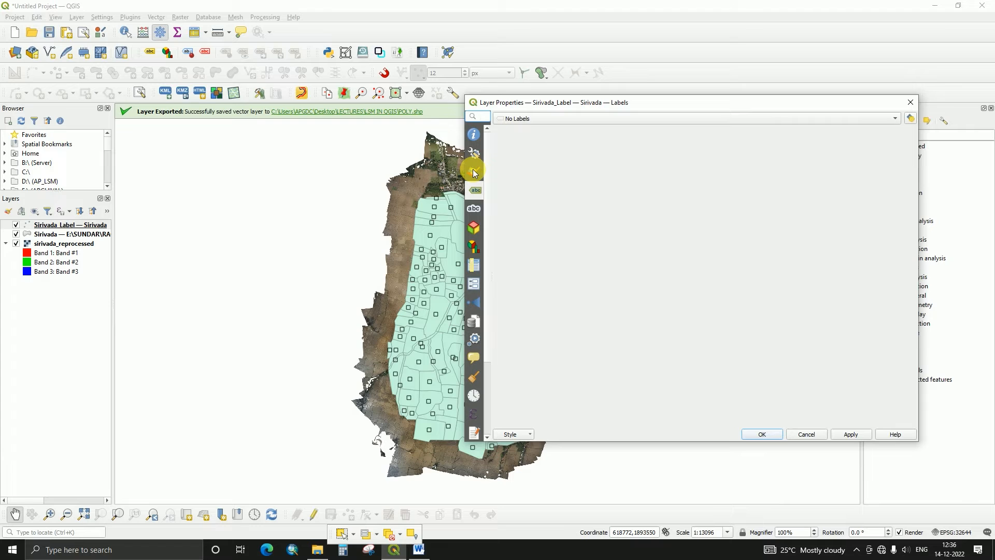
click(528, 120)
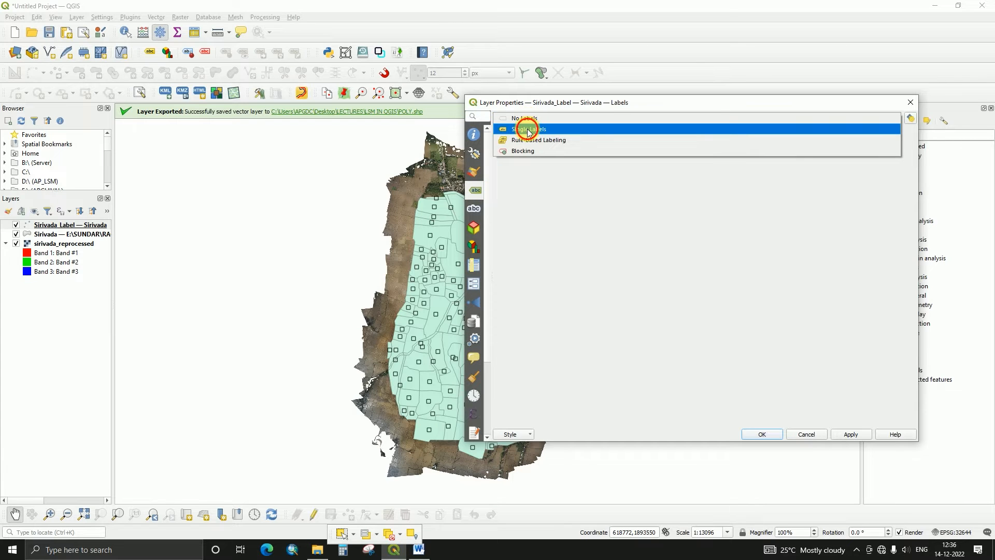
click(529, 129)
click(895, 134)
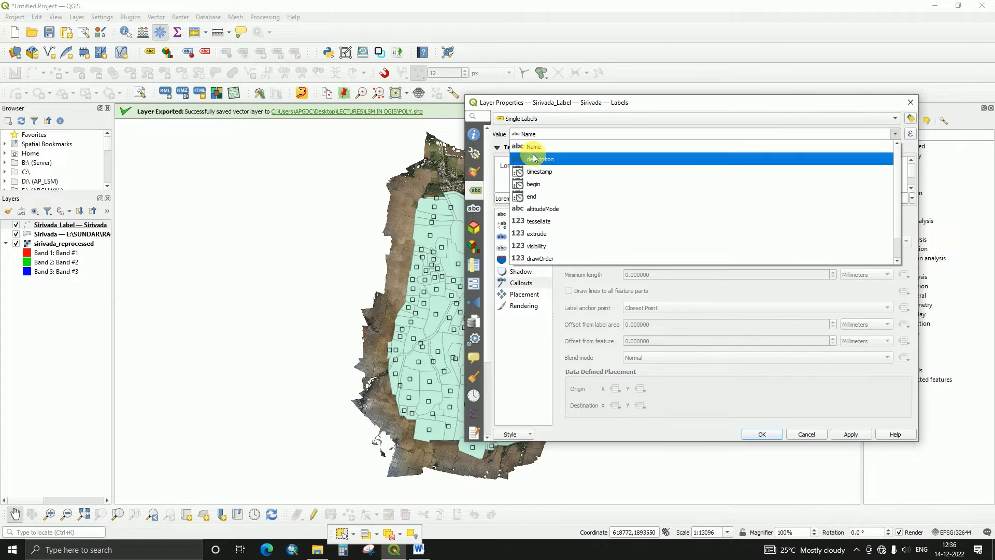
click(532, 151)
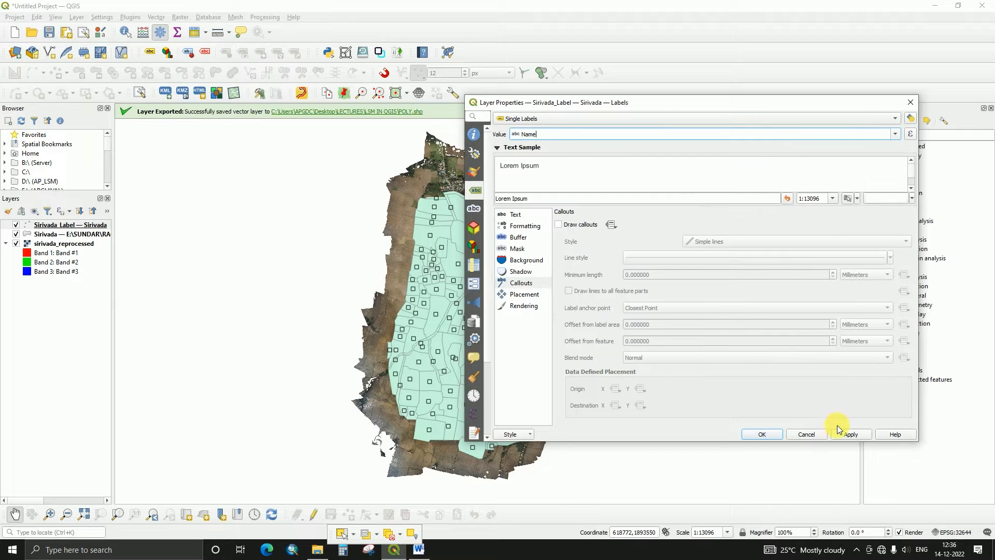
click(855, 434)
click(761, 433)
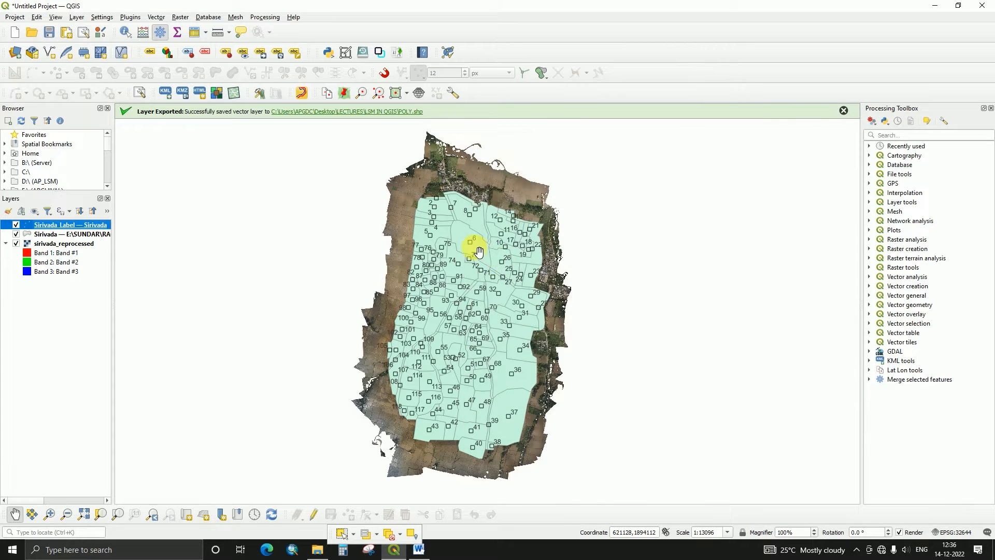
Set the label text color of the Sirivada_Label point layer to red and apply it.
scroll(460, 222, up, 2)
drag(466, 227, 473, 300)
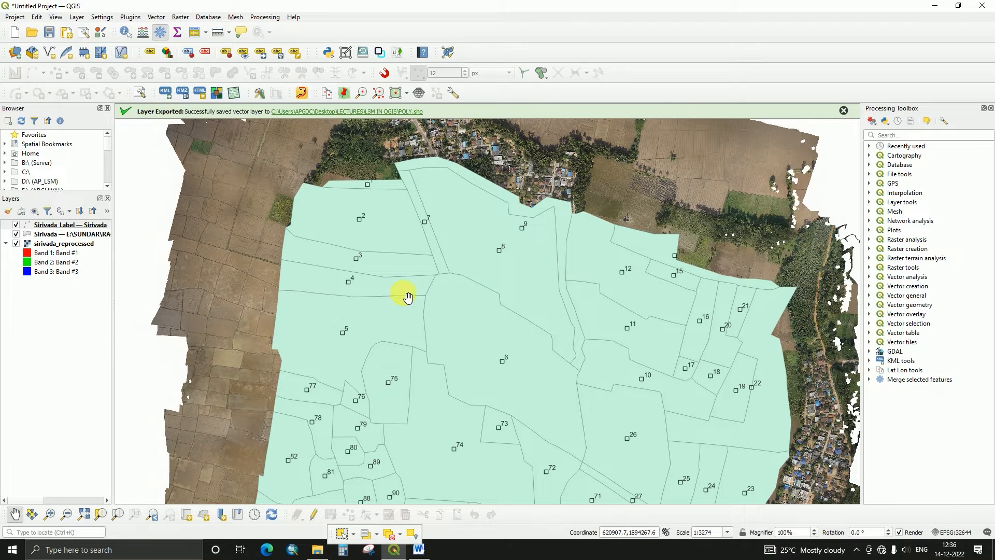
click(61, 227)
double_click(61, 230)
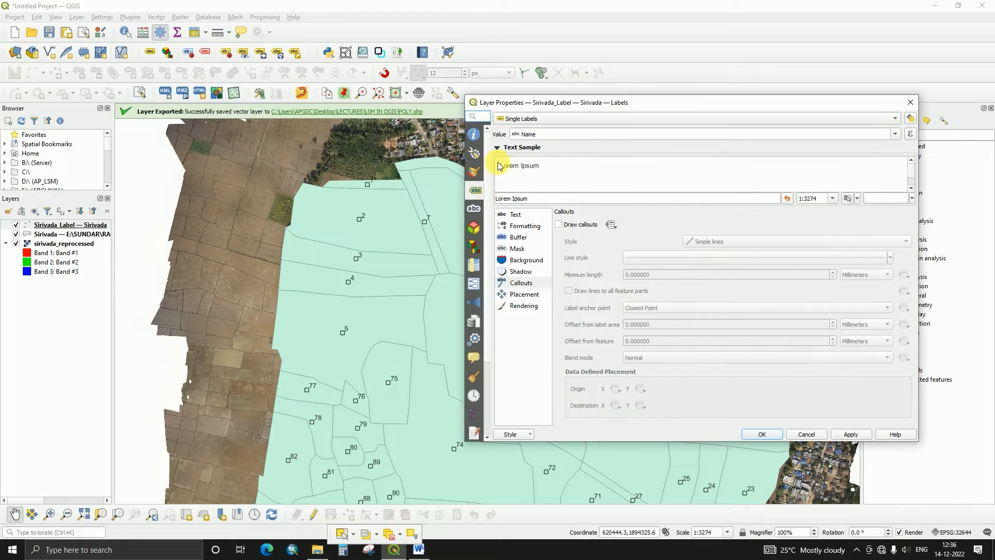
click(476, 175)
click(475, 190)
click(475, 178)
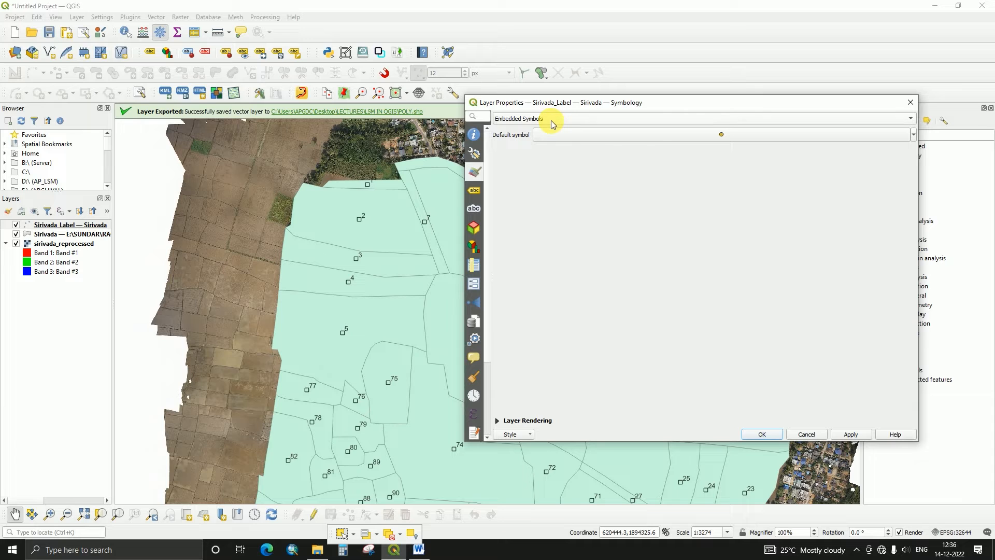
click(474, 190)
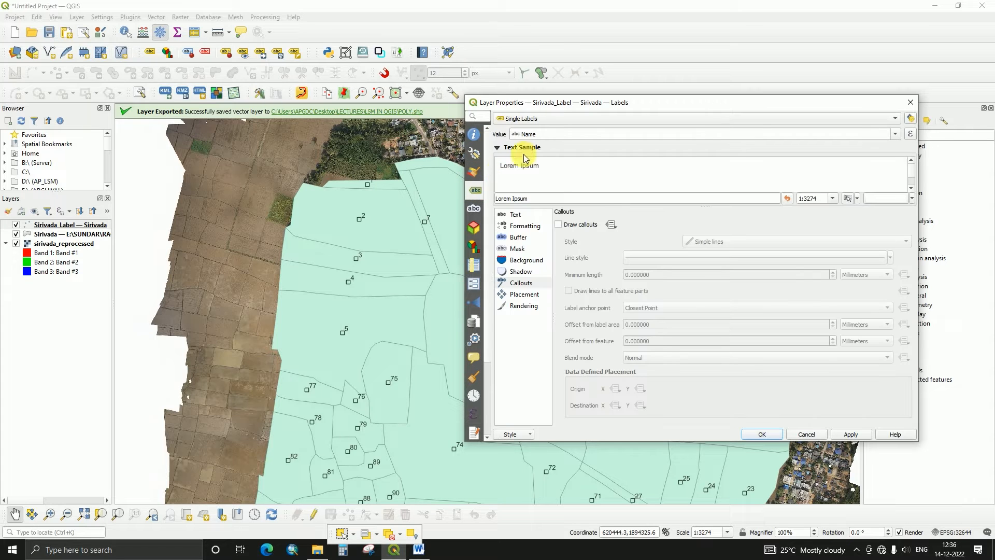
click(518, 215)
click(617, 310)
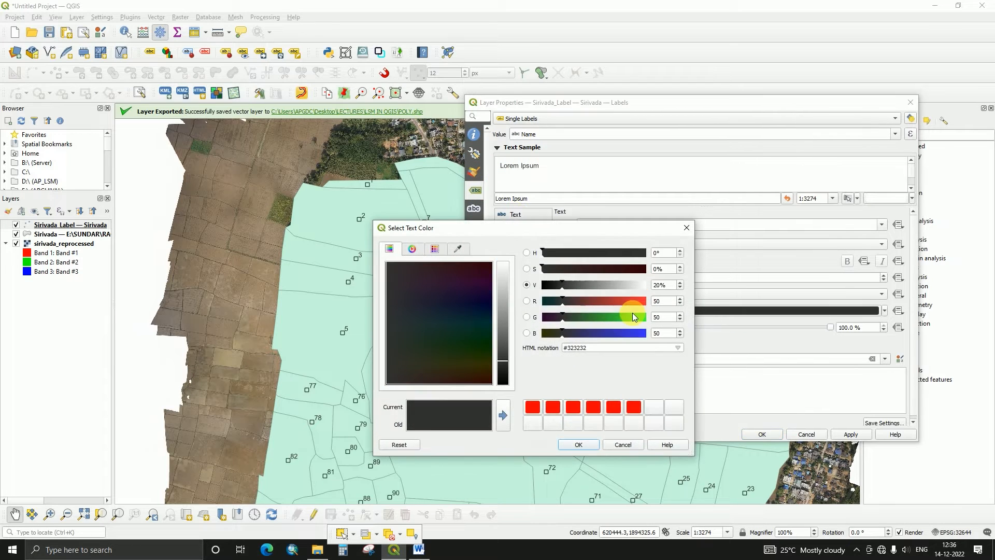
click(613, 406)
click(578, 444)
click(850, 435)
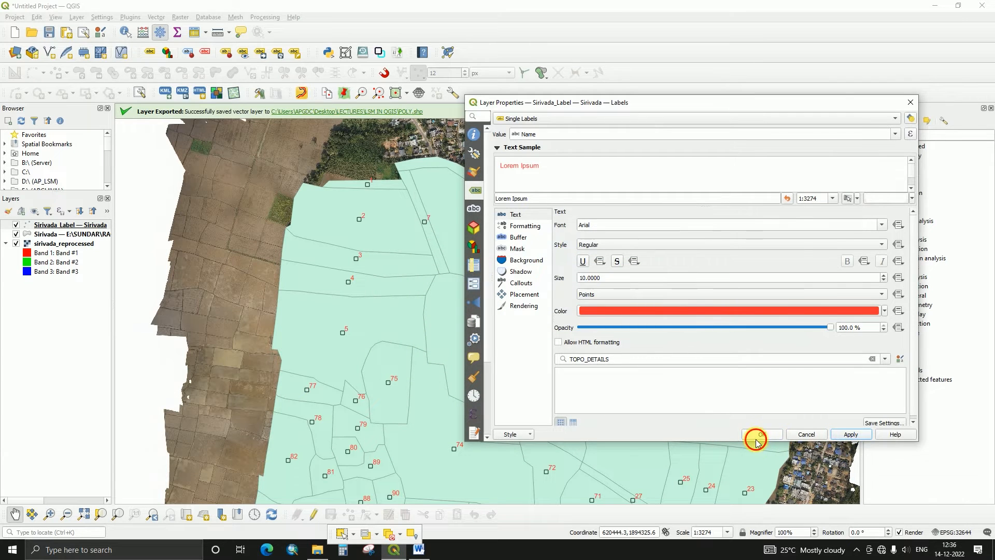
click(761, 434)
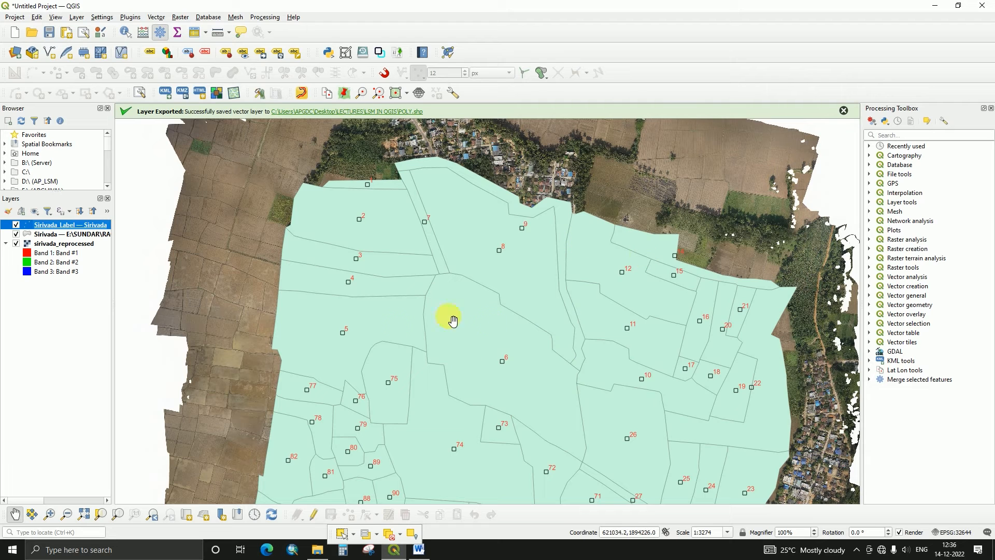
Add a virtual whole-number field named ID to the Sirivada_Label layer's attribute table, calculated with the $id expression.
right_click(62, 228)
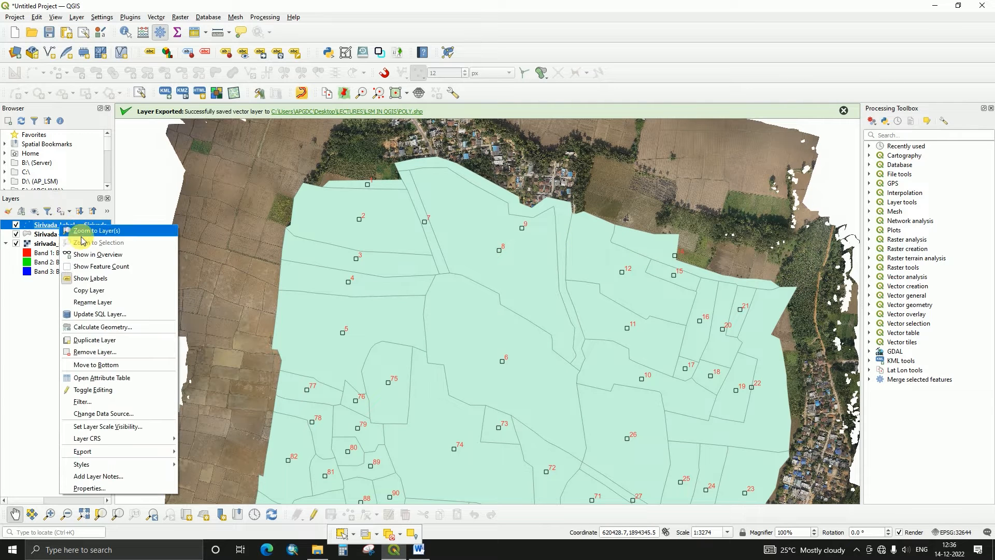
click(104, 377)
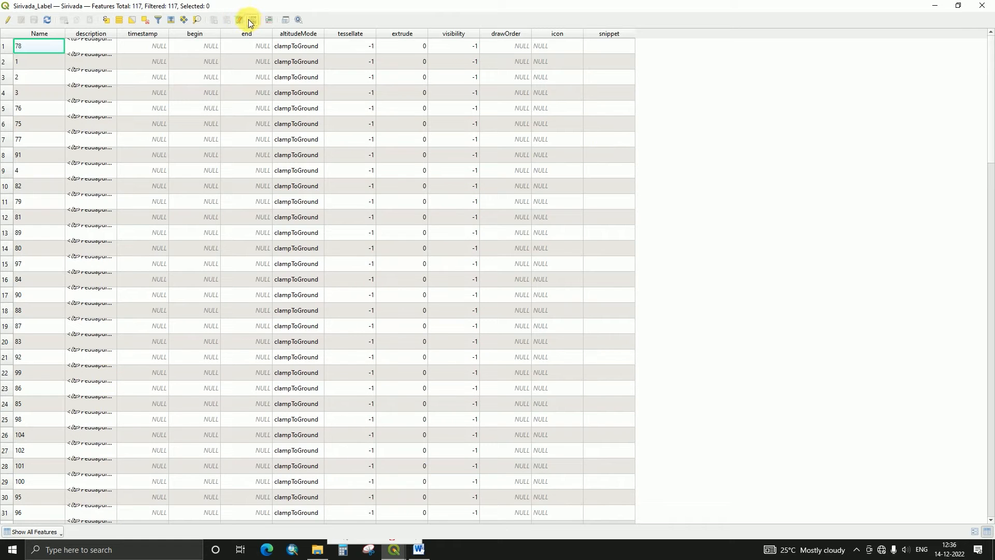
click(251, 19)
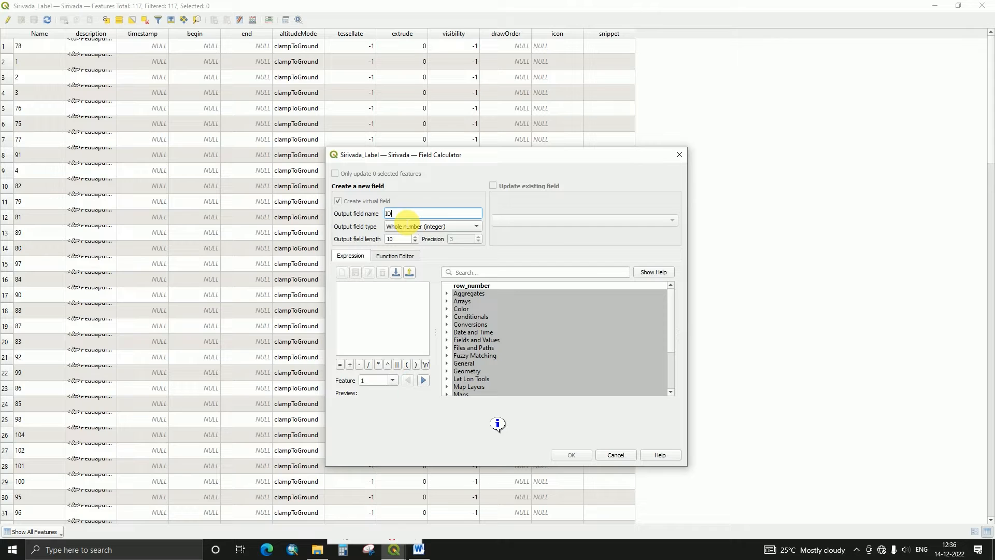
click(393, 303)
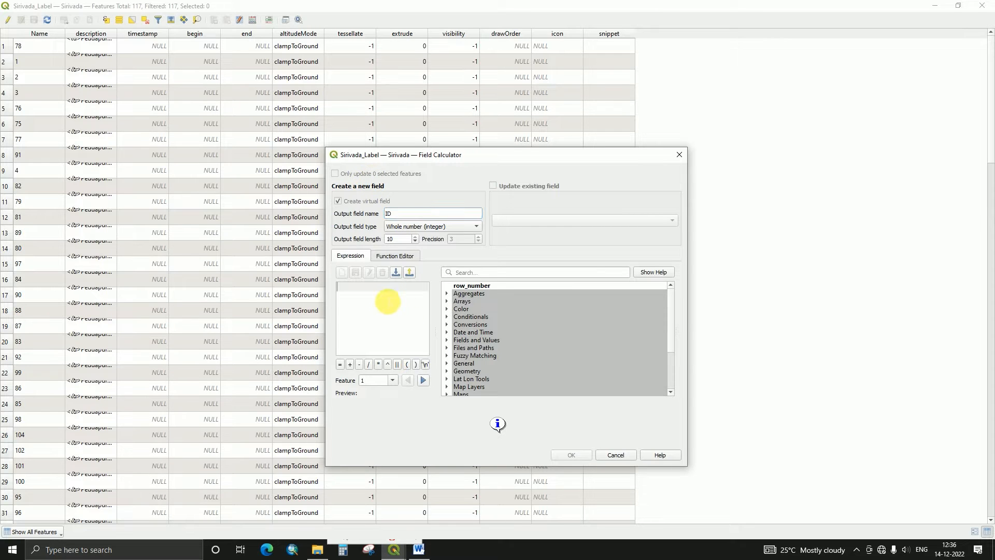
click(480, 273)
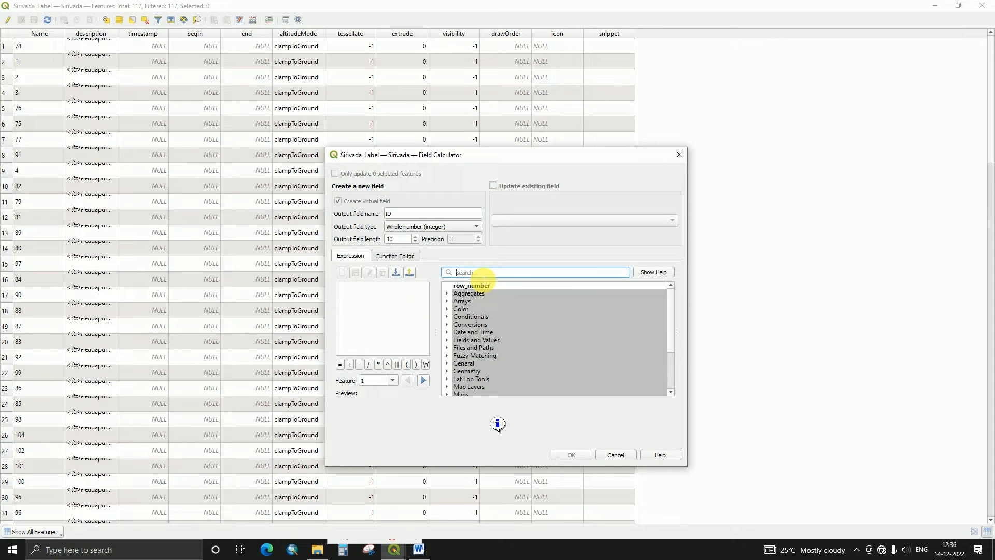
text($)
double_click(468, 378)
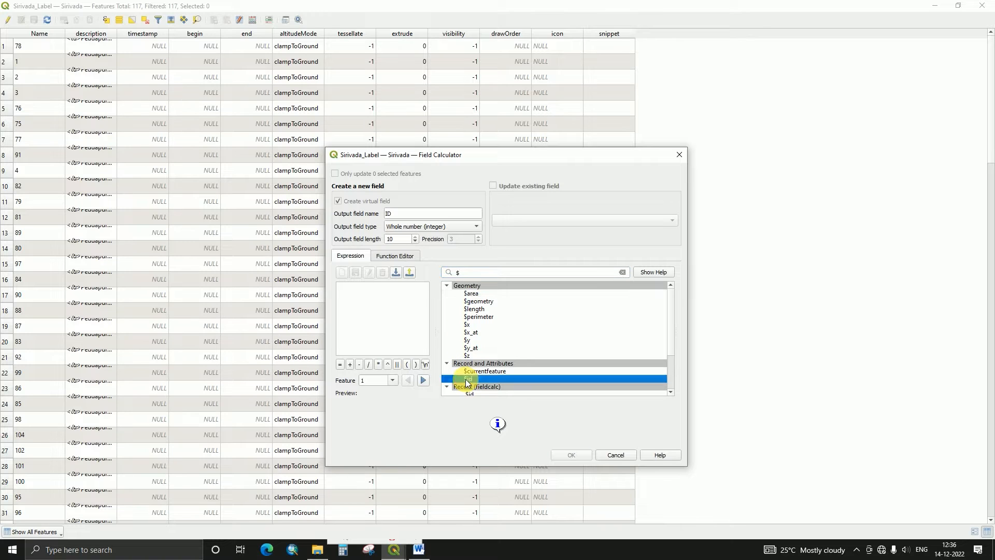
click(567, 451)
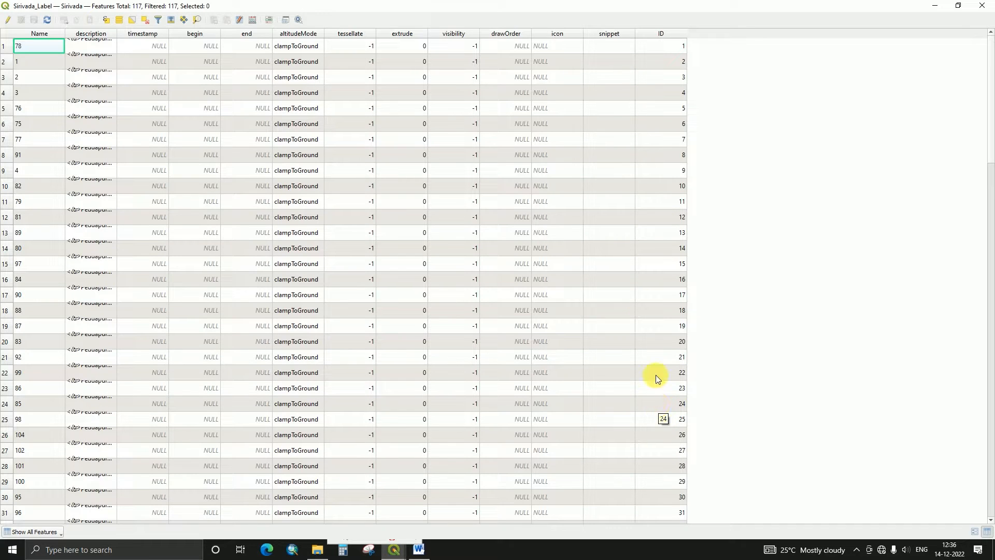
click(984, 6)
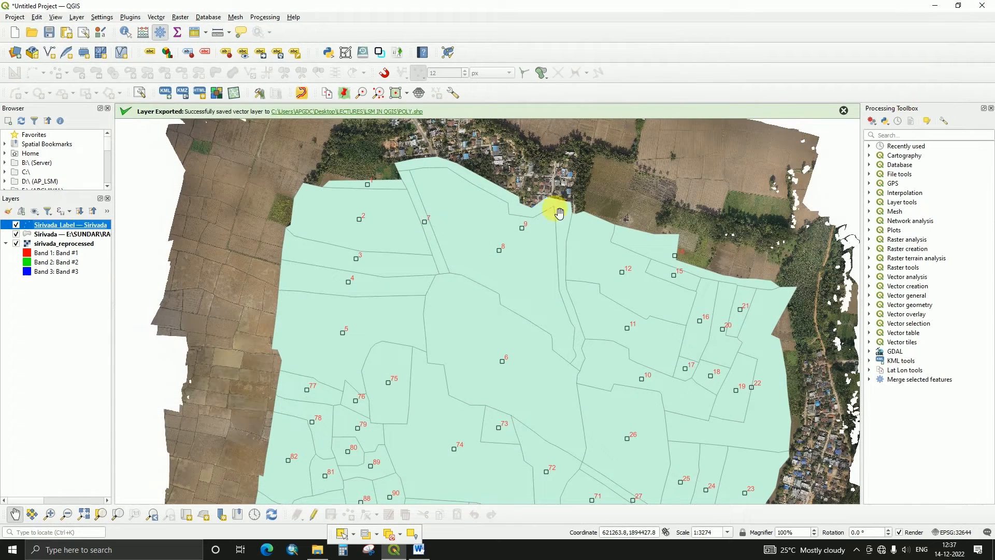
click(81, 236)
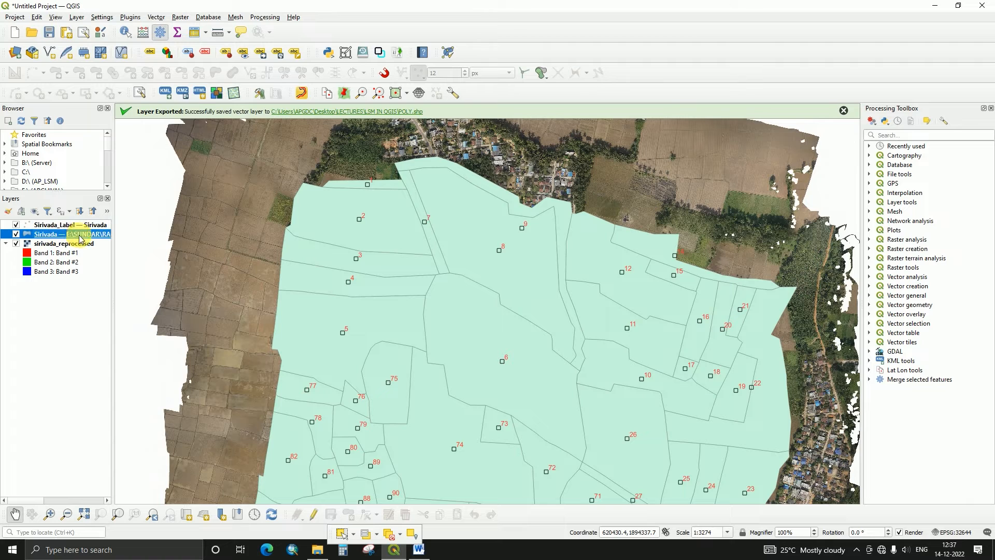
right_click(80, 238)
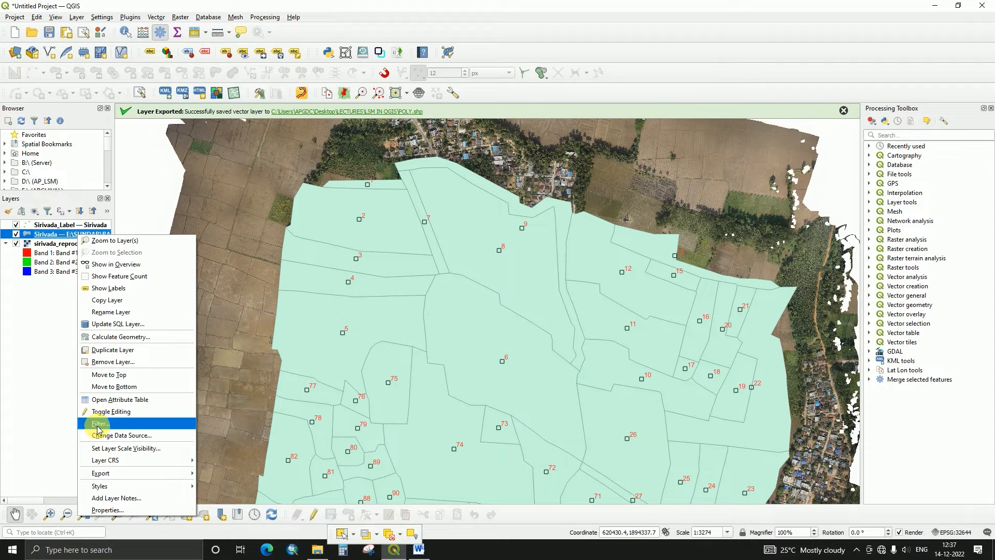
click(103, 510)
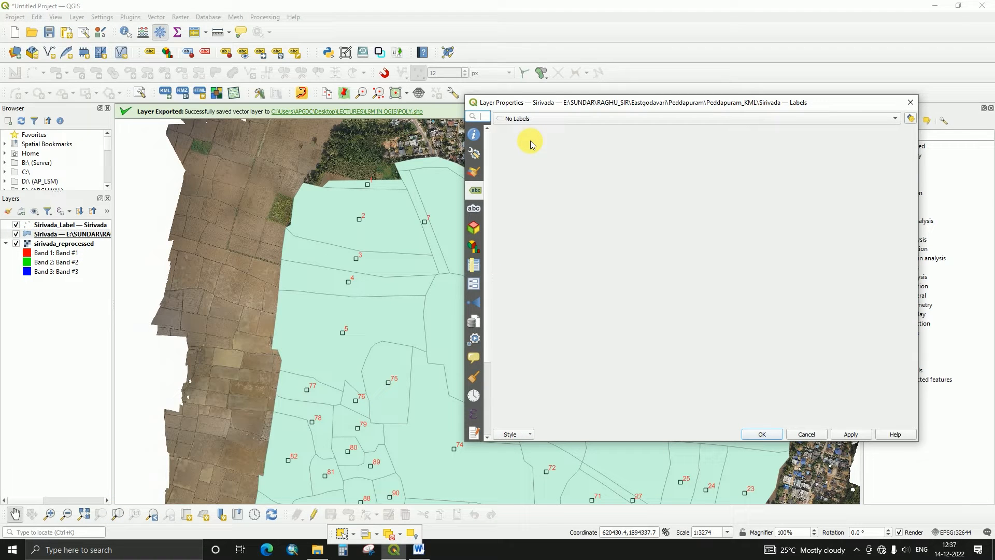
click(910, 102)
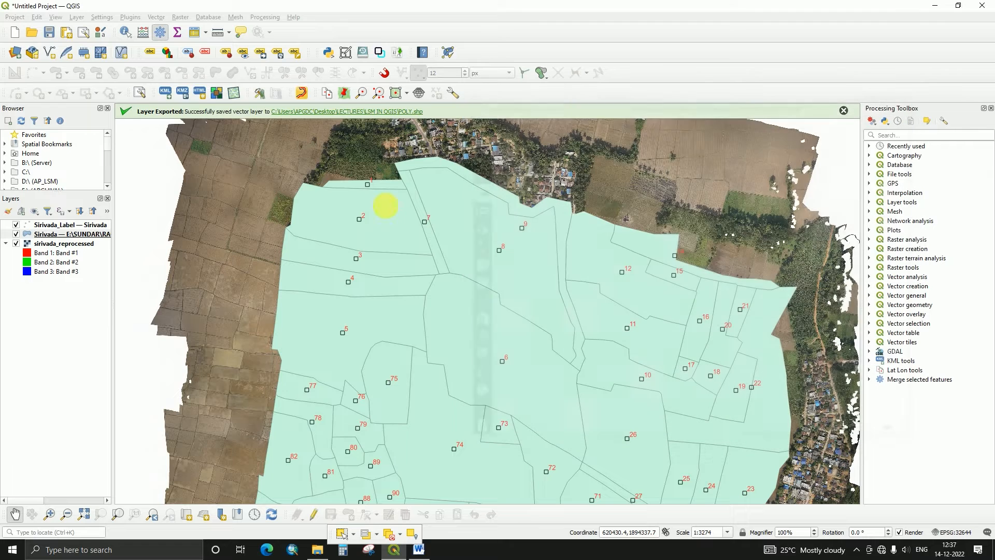
Rename the Sirivada_Label point layer as LABEL.
right_click(66, 229)
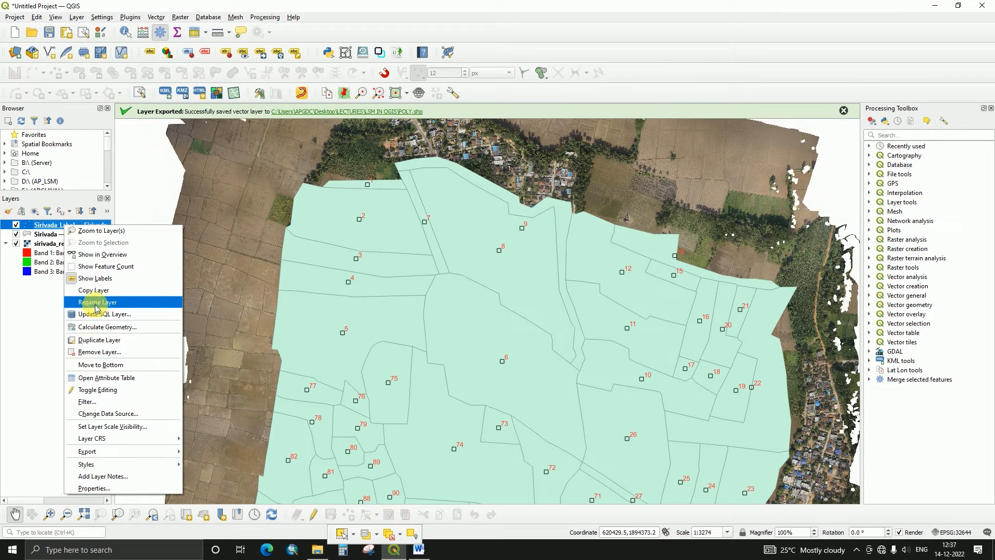
click(96, 303)
text(LABEL)
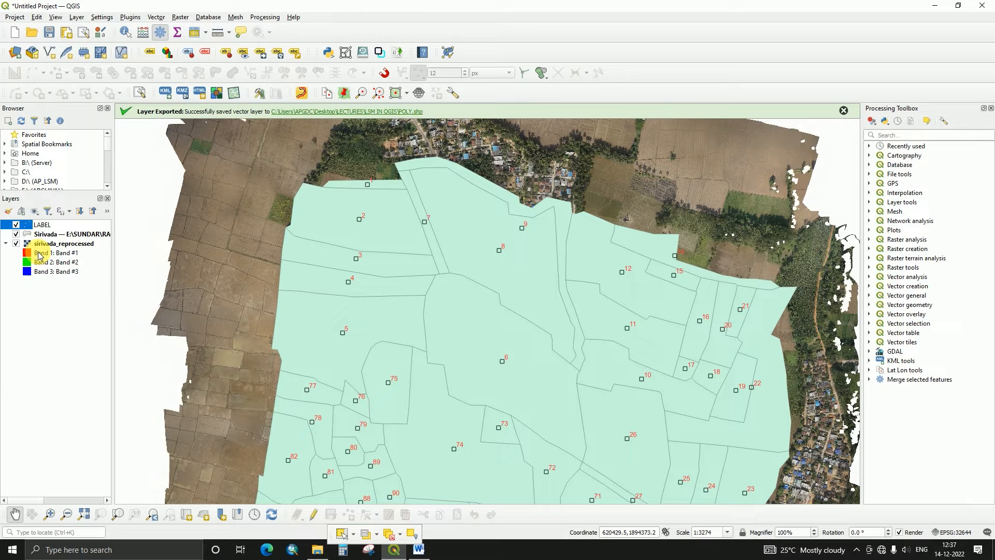
key(Return)
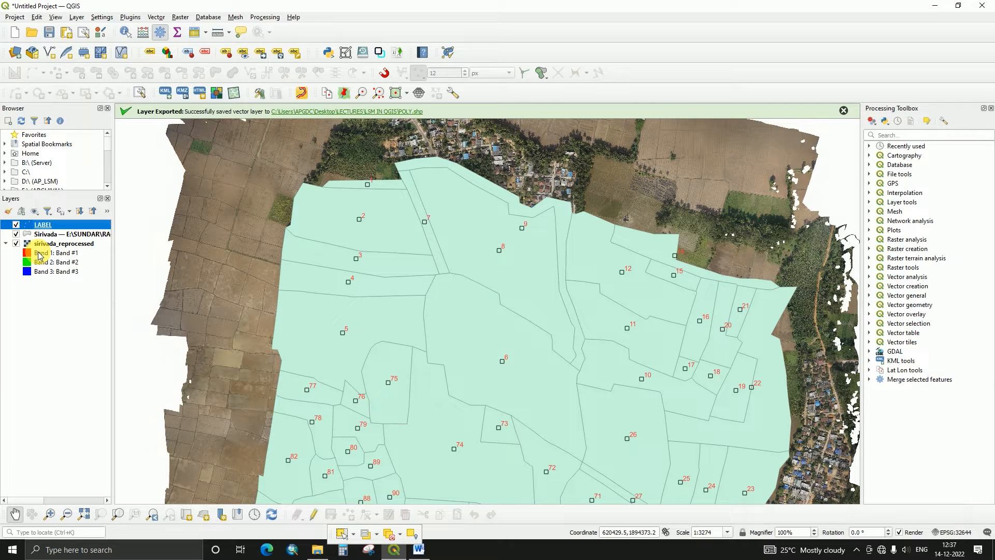
Join the LABEL layer to the Sirivada polygon layer with ID as both join and target field, turning off in-memory caching of the join layer.
click(61, 234)
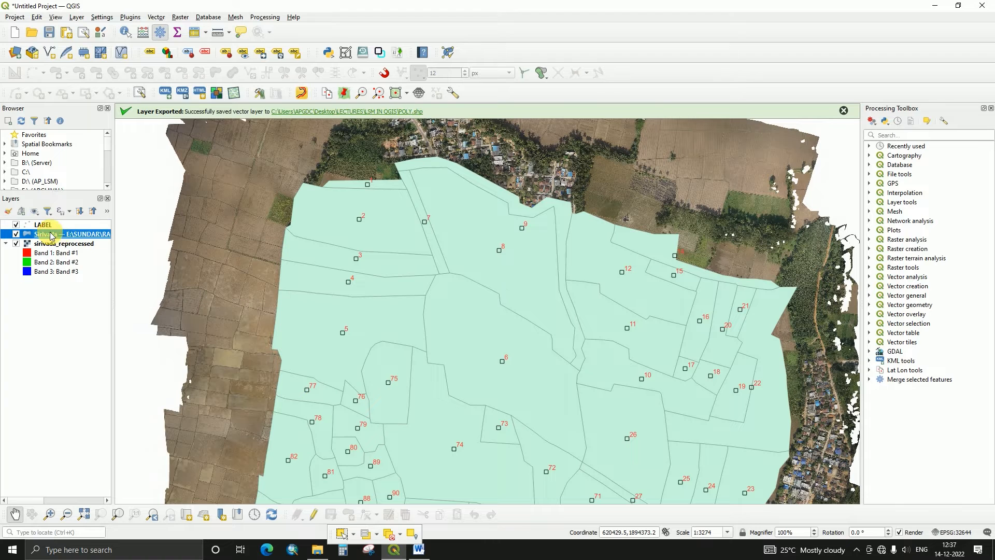
right_click(62, 236)
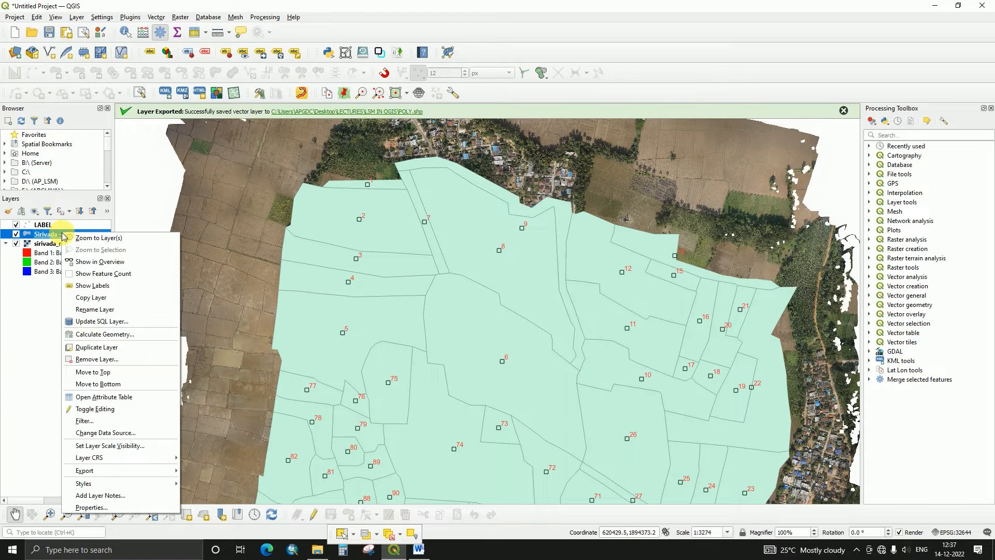
click(88, 507)
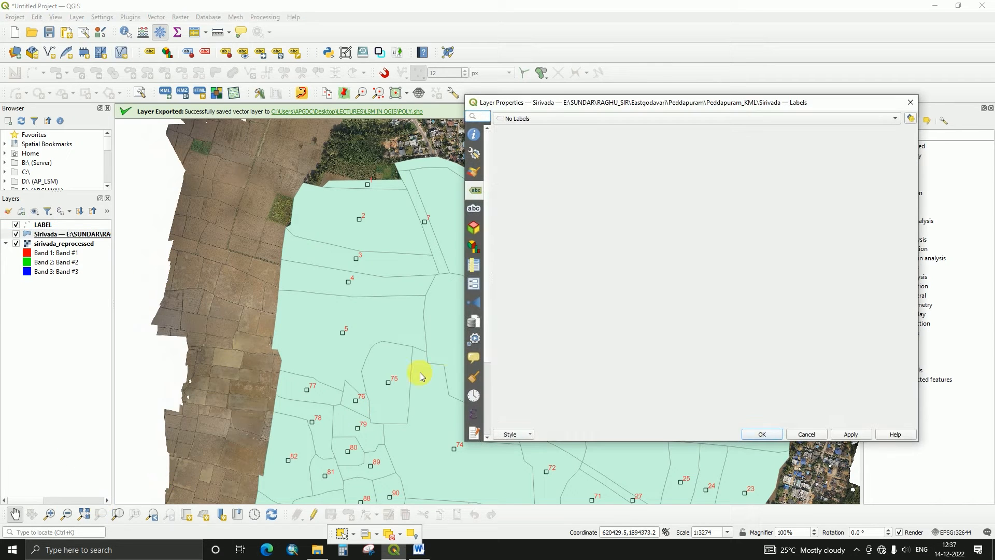
click(474, 305)
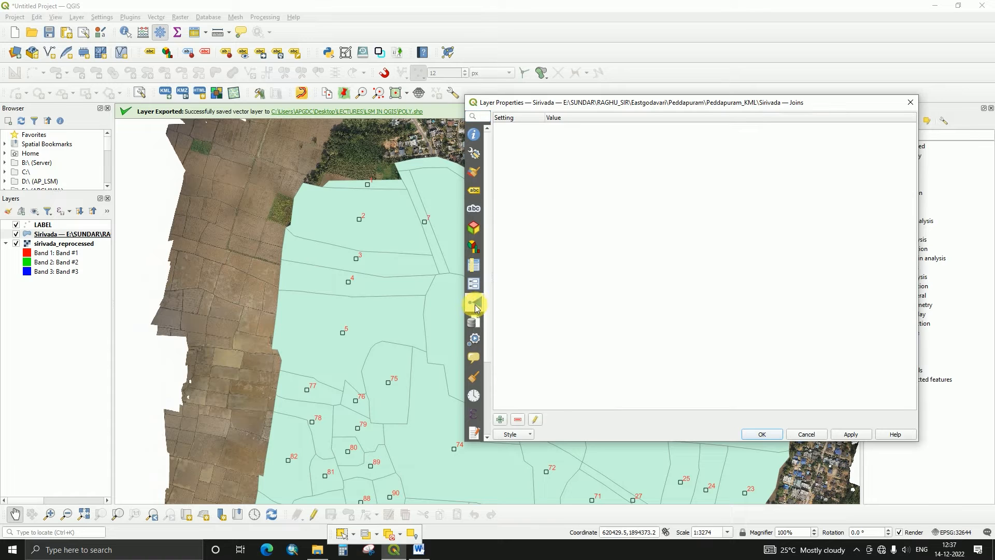
click(501, 420)
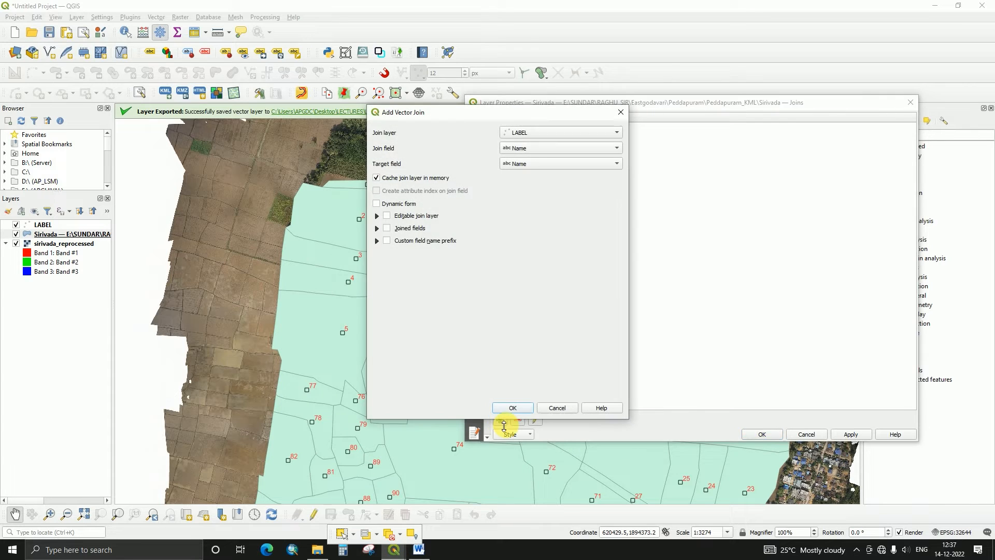
click(519, 150)
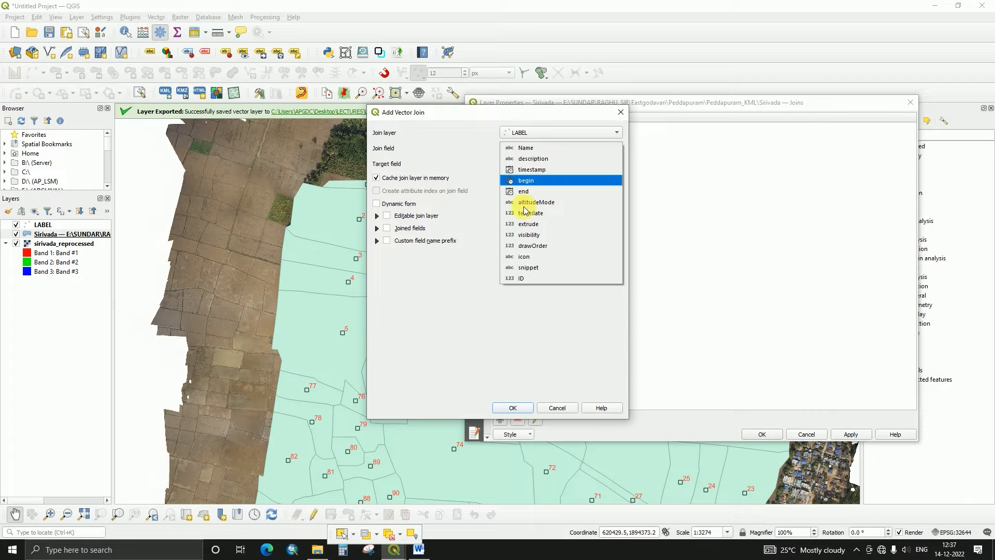
click(526, 279)
click(522, 164)
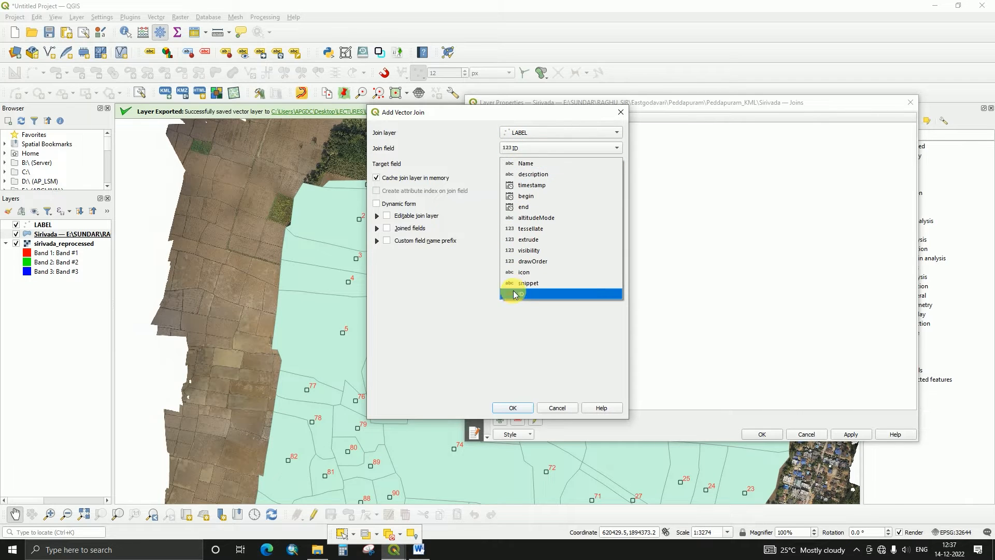
click(532, 296)
click(378, 179)
click(509, 408)
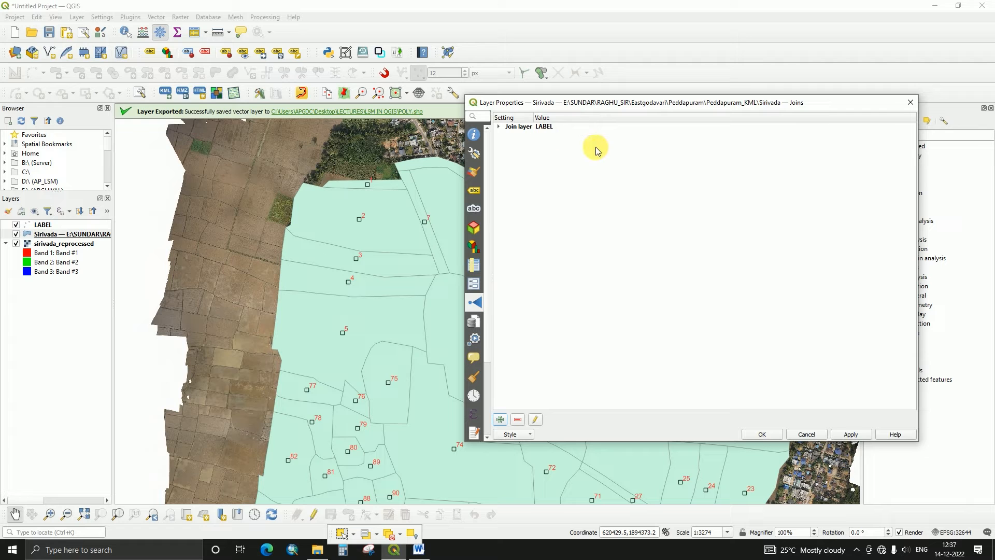
click(761, 435)
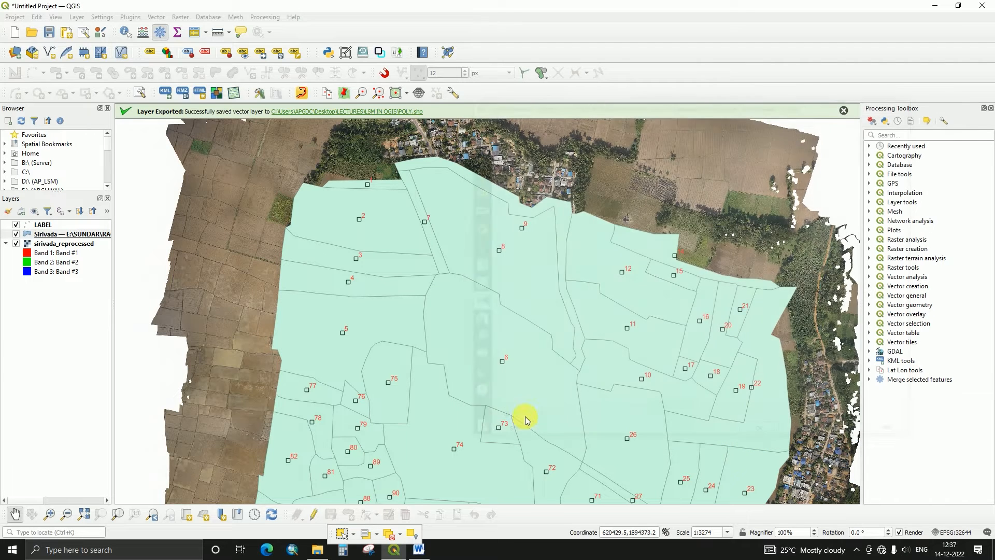
Export the joined Sirivada polygon layer as the ESRI Shapefile POLY.shp in the LSM IN QGIS folder, replacing the existing file and adding it to the map.
click(61, 239)
right_click(83, 237)
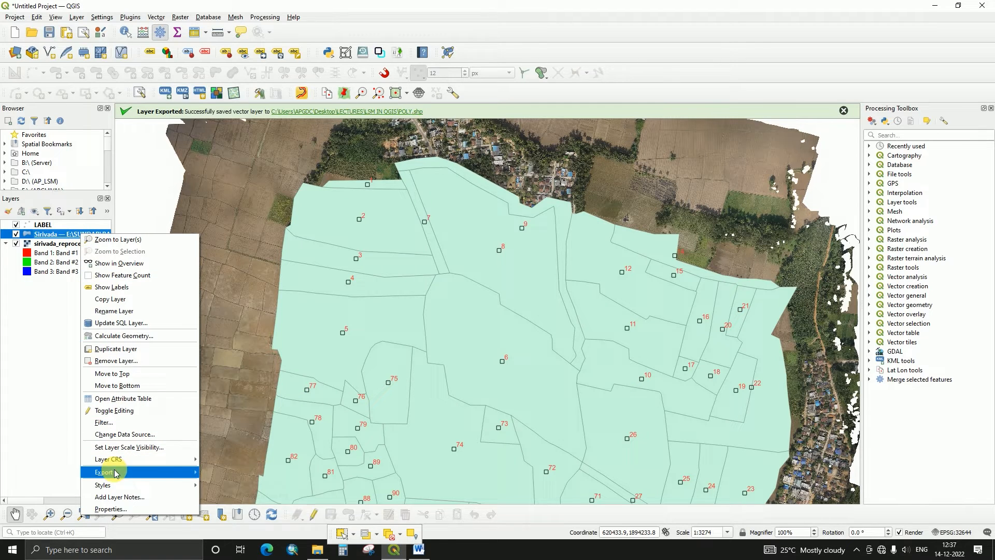
mouse_move(119, 472)
click(226, 471)
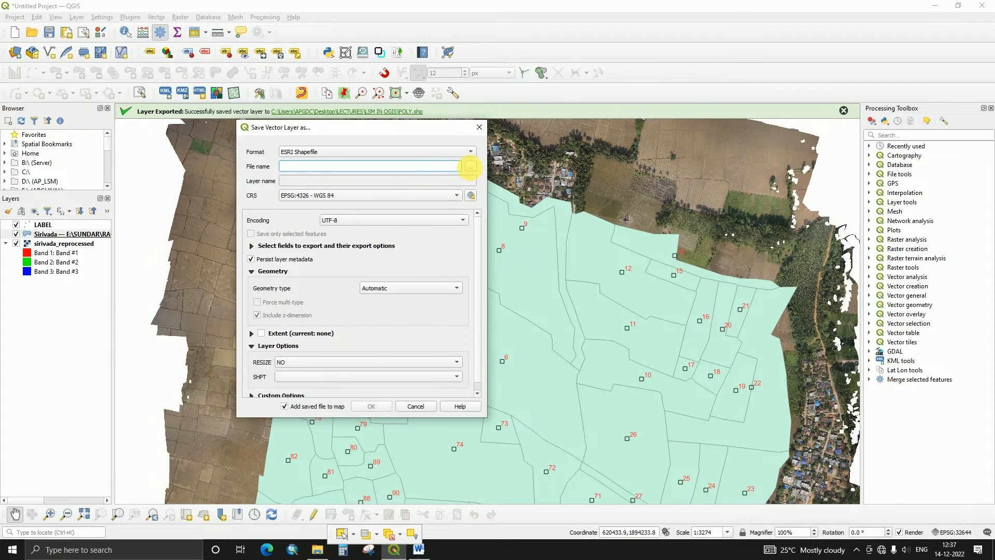
click(470, 166)
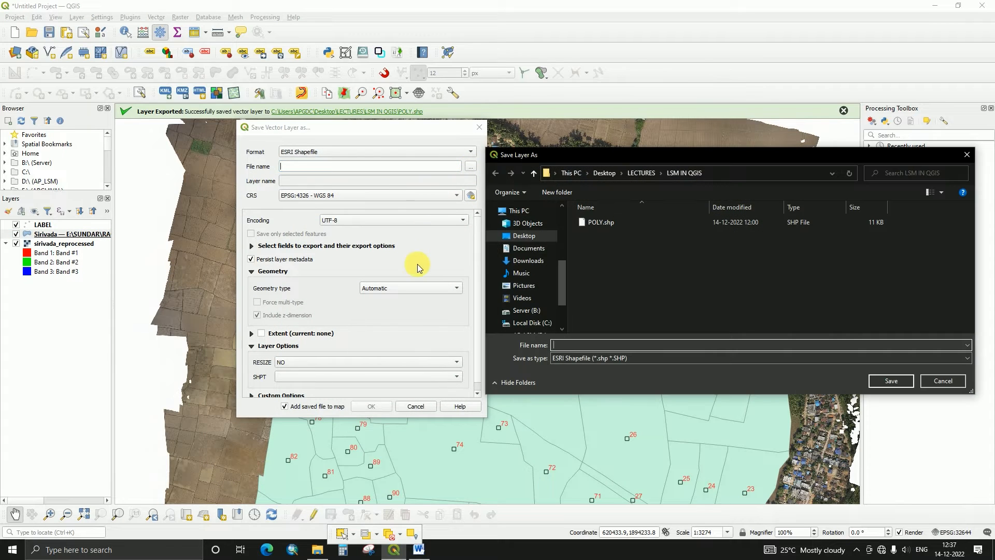
click(606, 222)
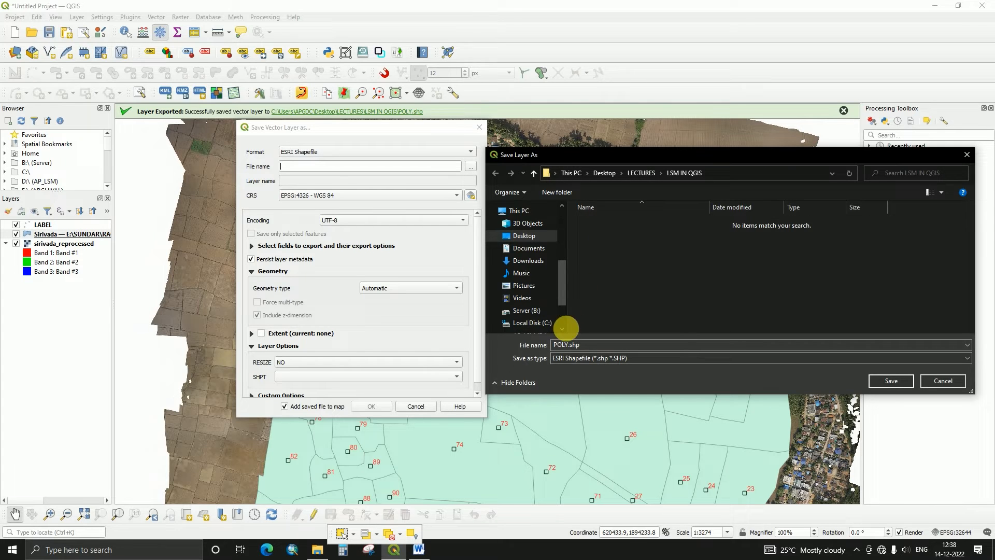
click(881, 379)
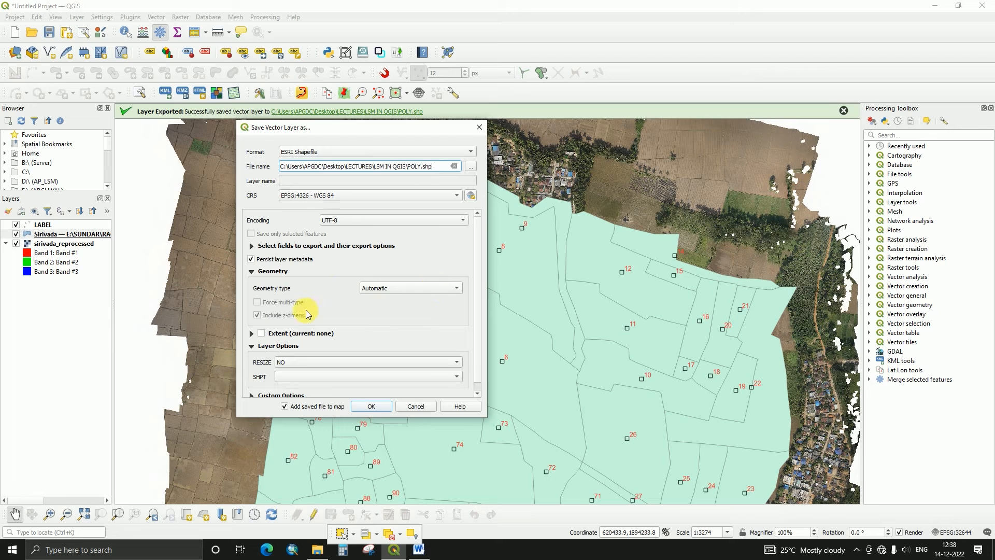
click(371, 405)
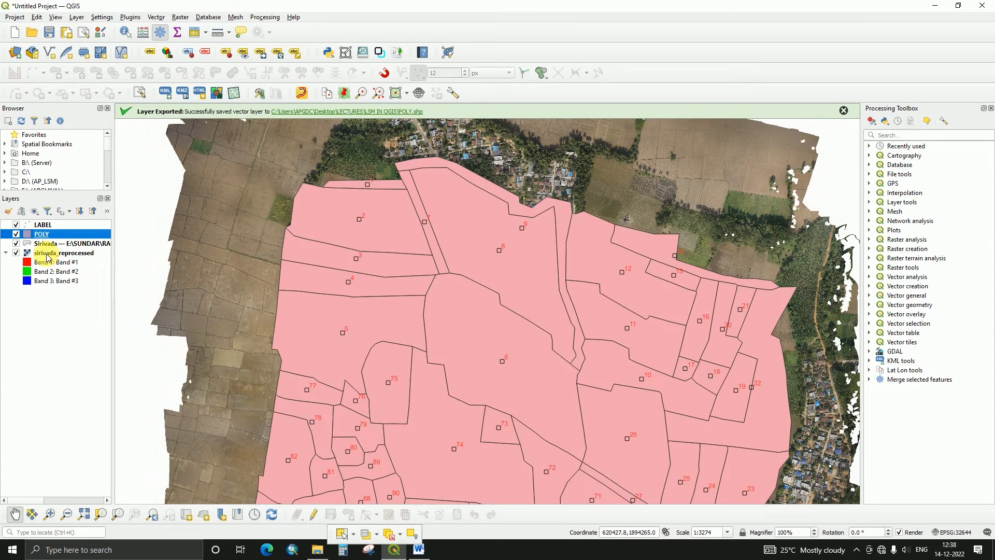
Place the POLY layer directly below the Sirivada polygon layer in the layer order and hide the Sirivada layer.
drag(44, 236, 48, 310)
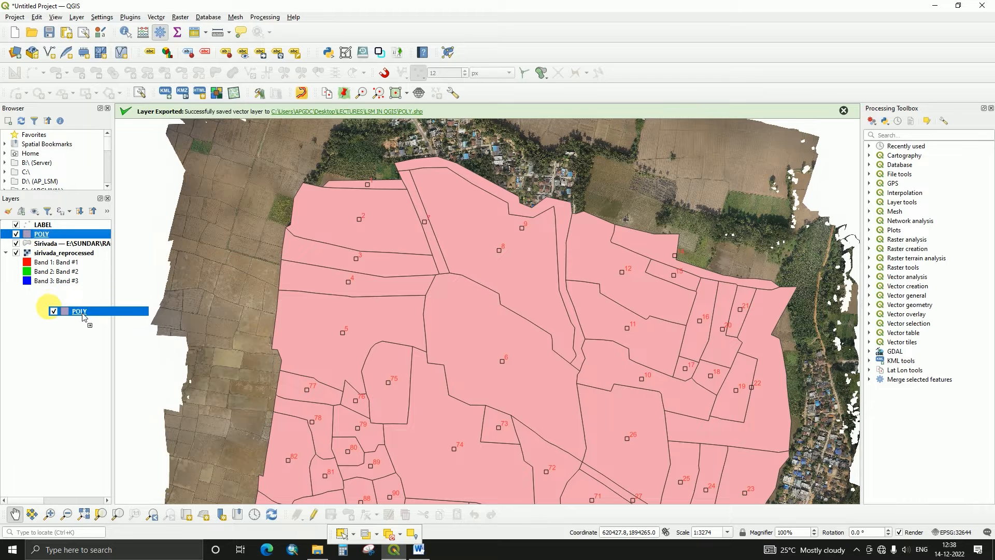
click(16, 234)
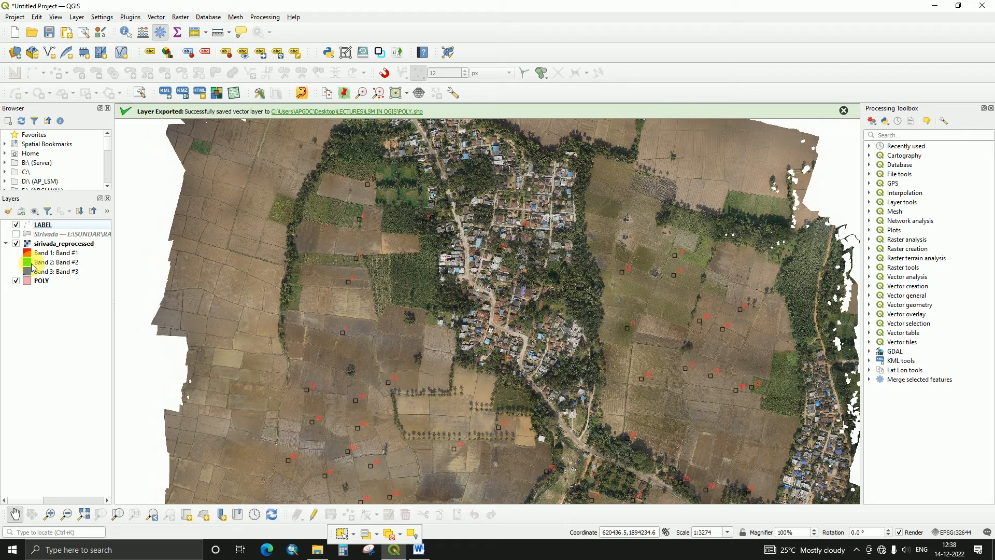
click(16, 235)
drag(39, 280, 39, 243)
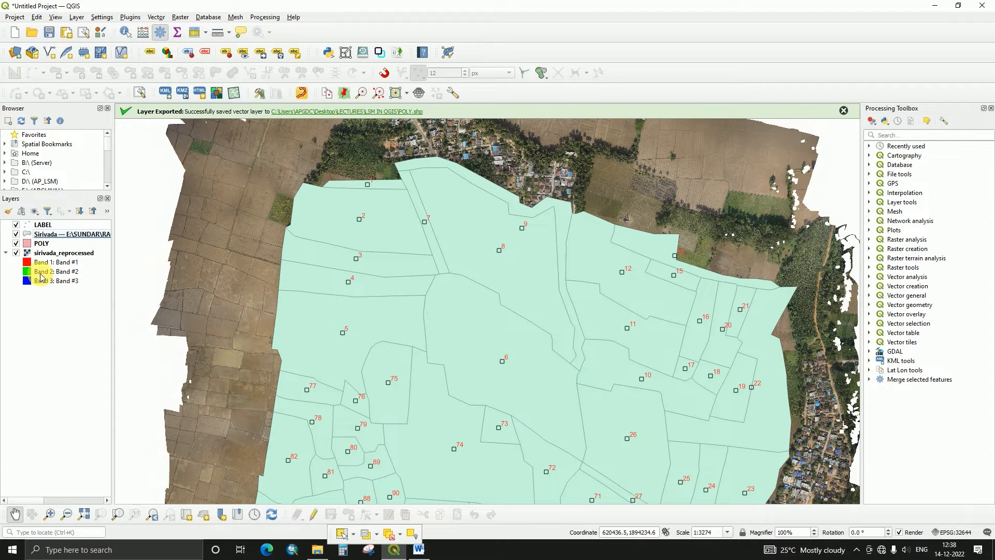
click(17, 235)
Compare the joined LABEL_Name column in the POLY attribute table with the Name column in the LABEL attribute table.
click(43, 245)
right_click(44, 244)
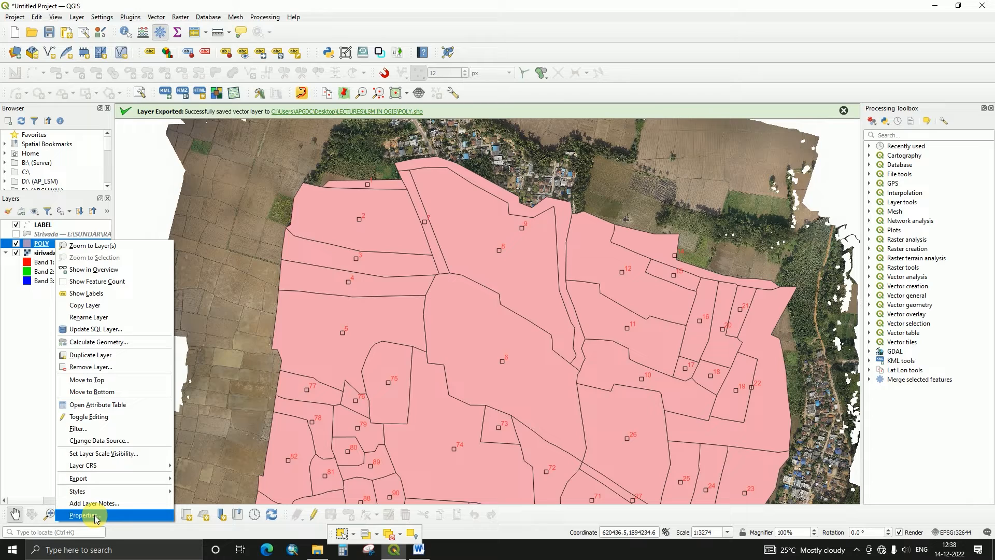
click(129, 406)
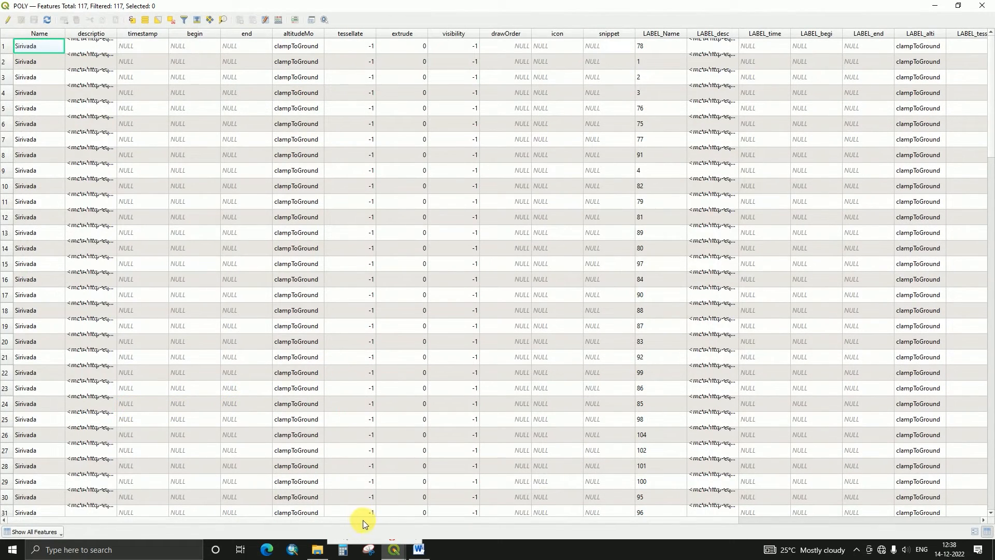
drag(375, 520, 679, 515)
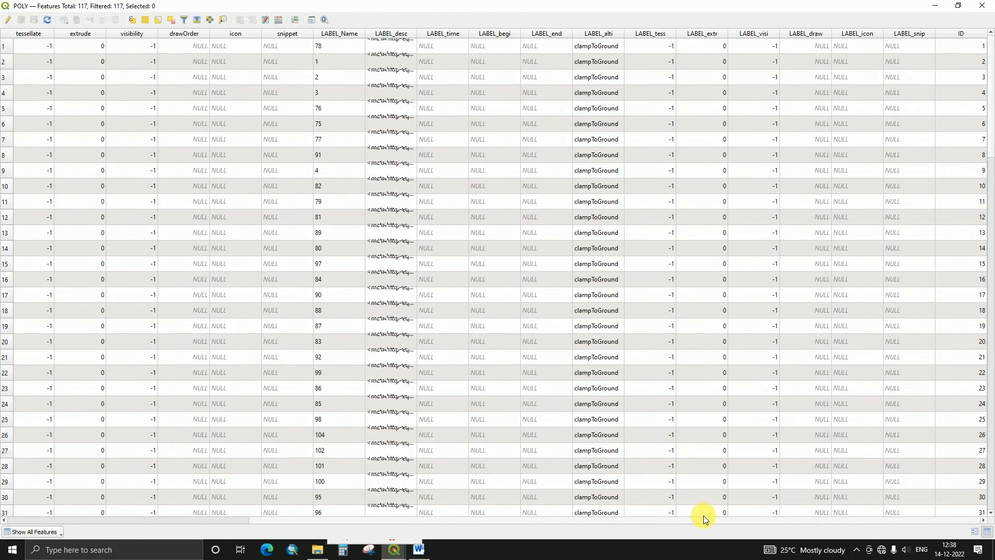
drag(708, 518, 556, 538)
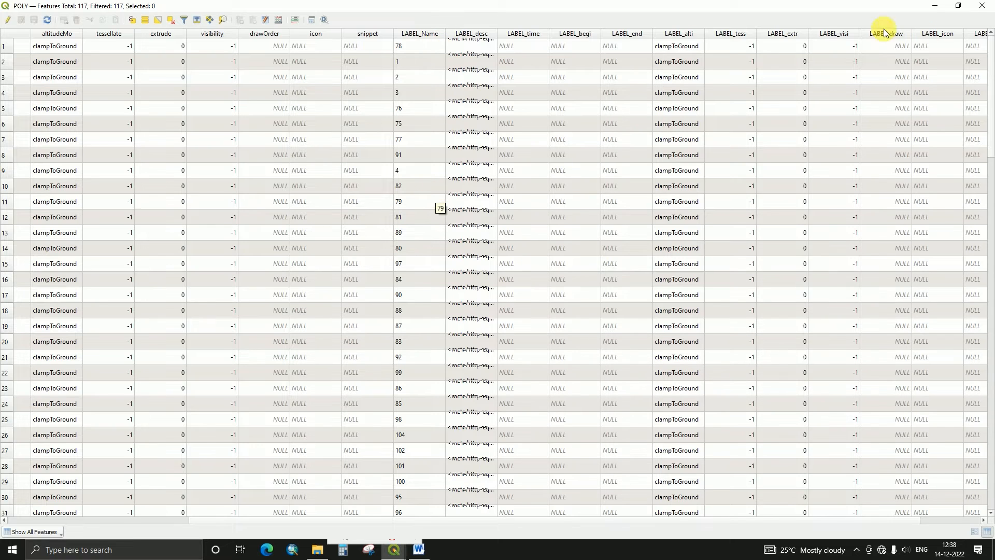
click(982, 4)
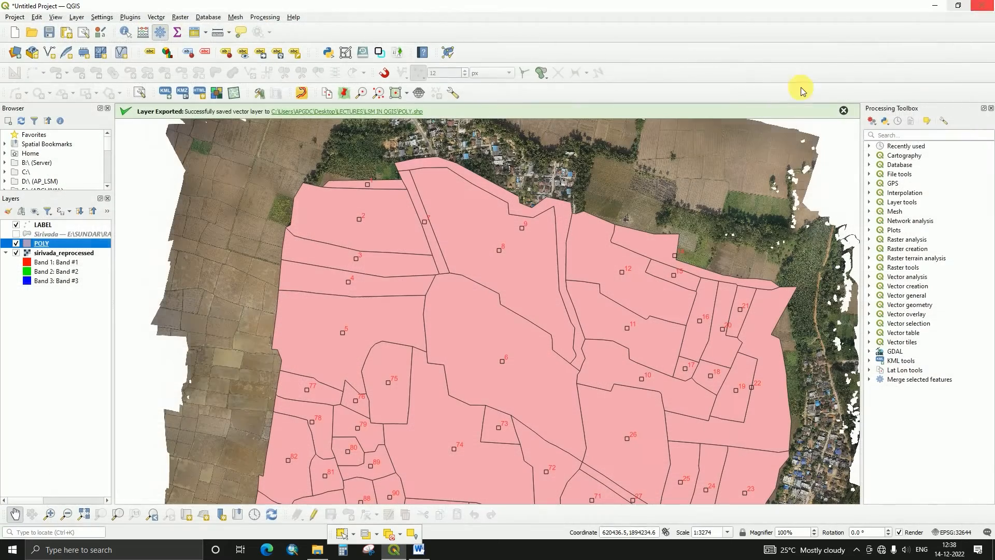
click(44, 226)
right_click(45, 228)
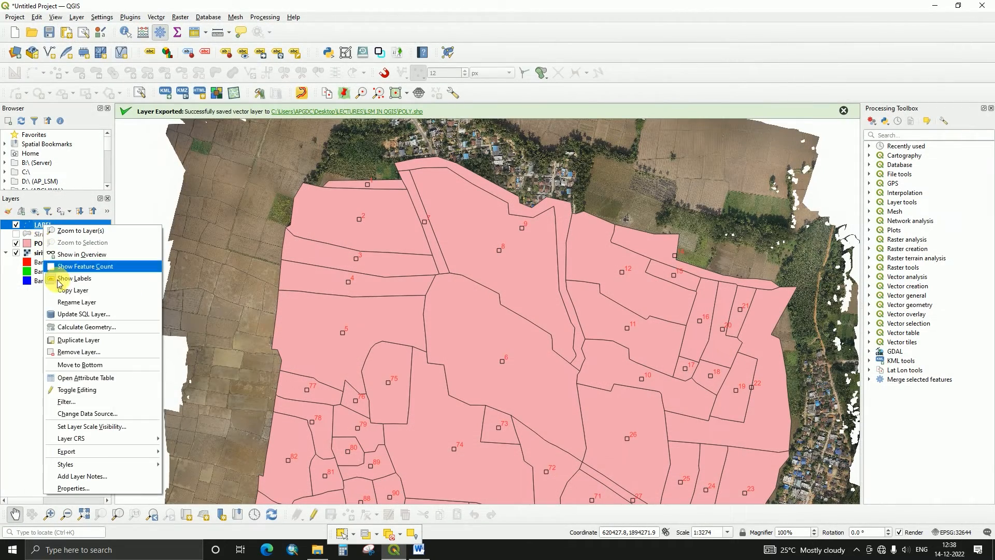
click(79, 382)
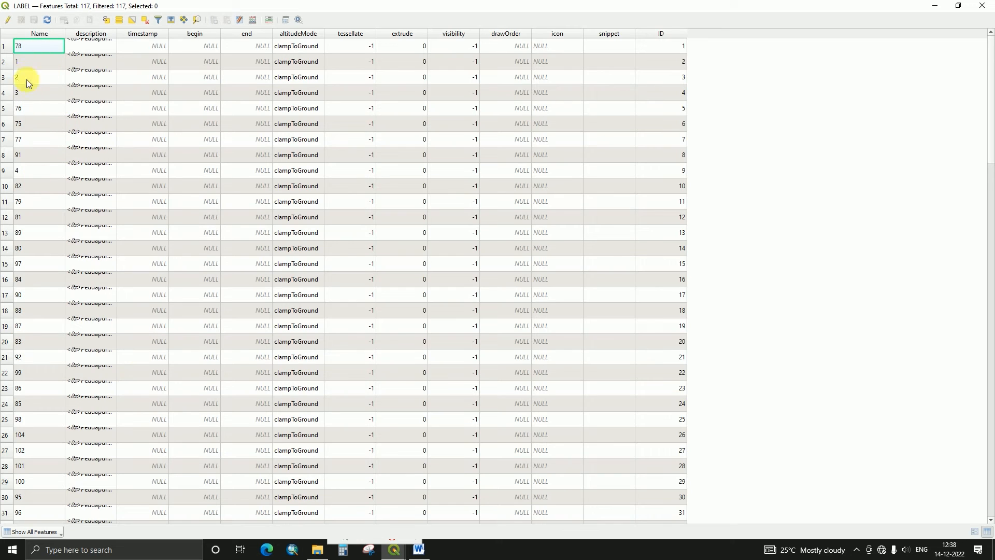
click(982, 4)
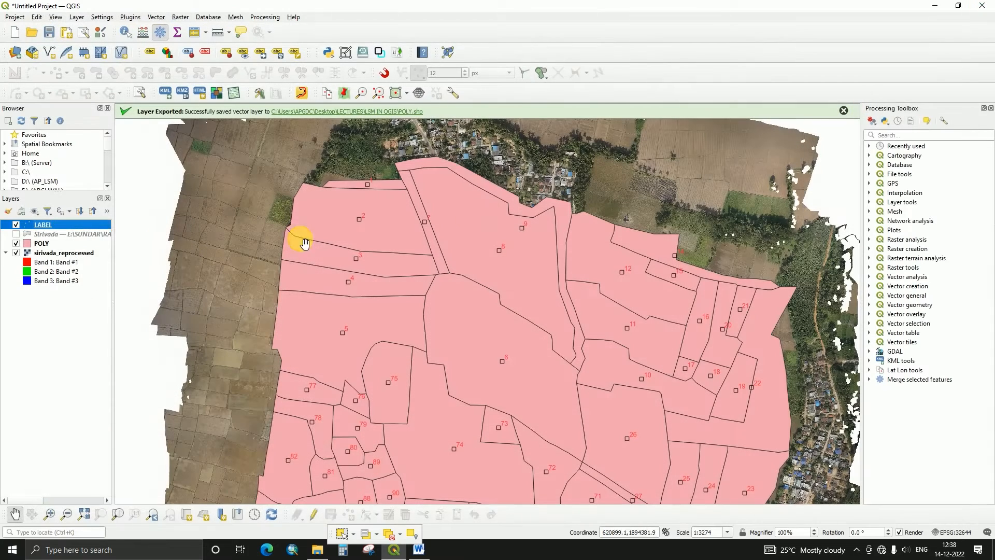
Open the POLY layer's attribute table at the joined LABEL fields and enable editing.
right_click(60, 228)
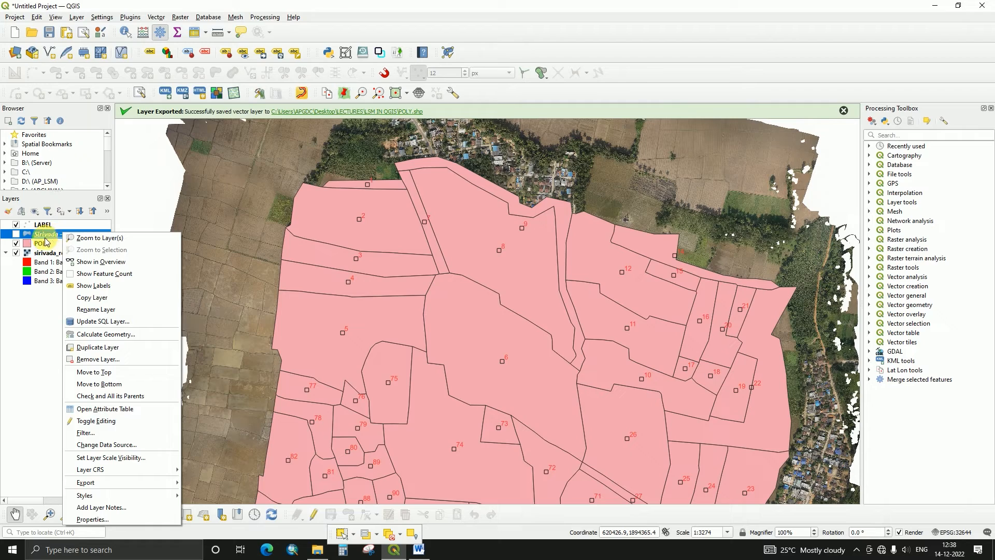
click(45, 246)
right_click(45, 245)
click(83, 411)
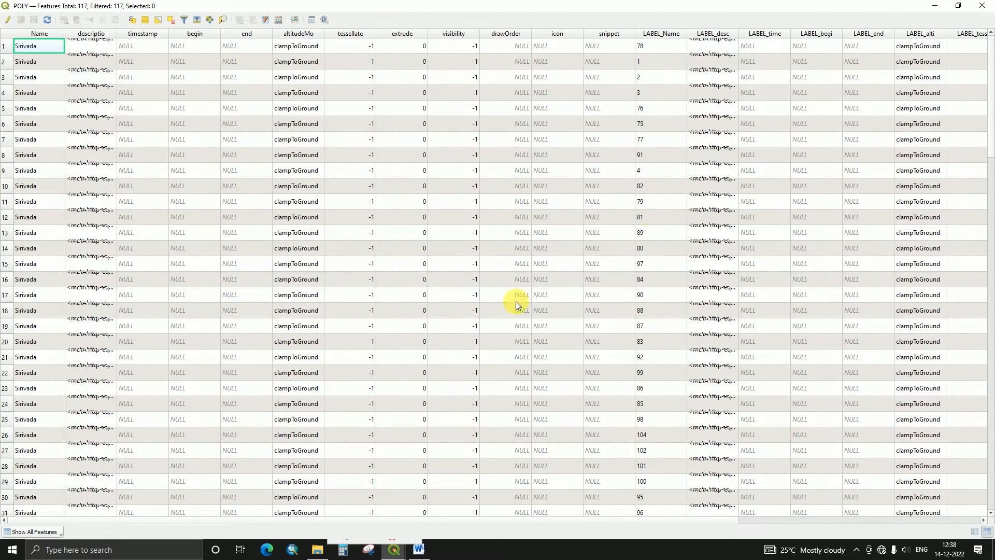
drag(523, 521, 644, 547)
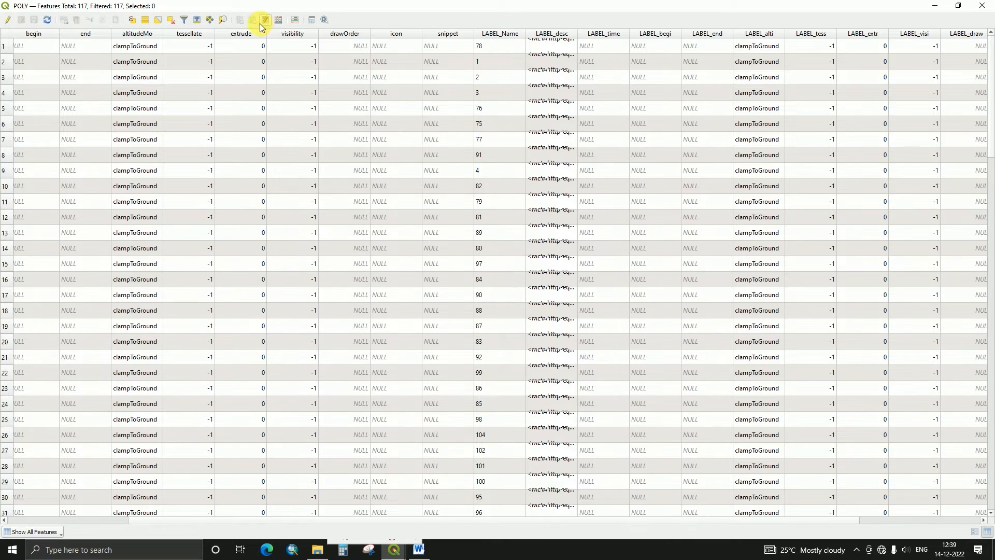
click(8, 20)
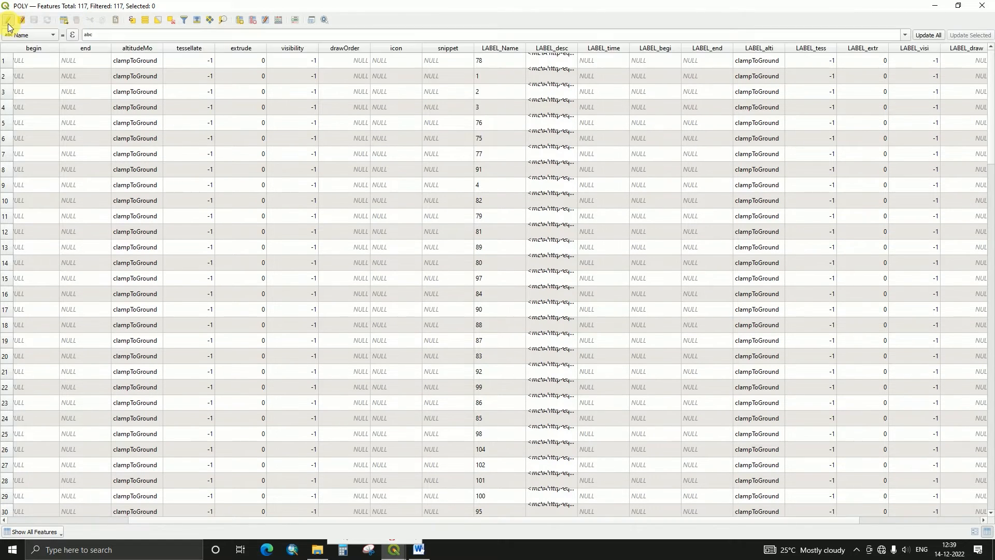
Delete the joined fields LABEL_desc through LABEL_snip from POLY, keeping LABEL_Name and ID, save the edits and close the table.
click(251, 20)
scroll(374, 273, down, 5)
scroll(375, 272, up, 2)
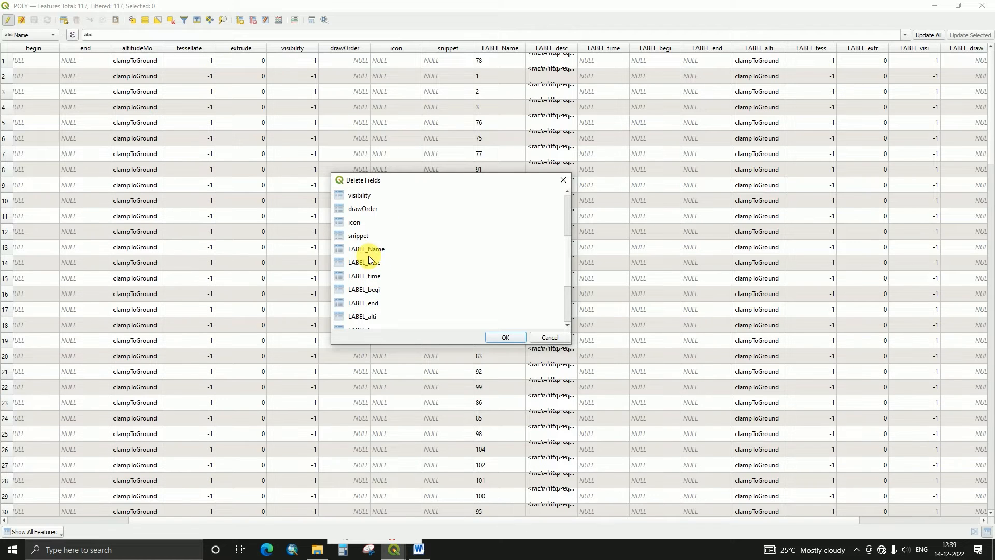
drag(367, 261, 364, 304)
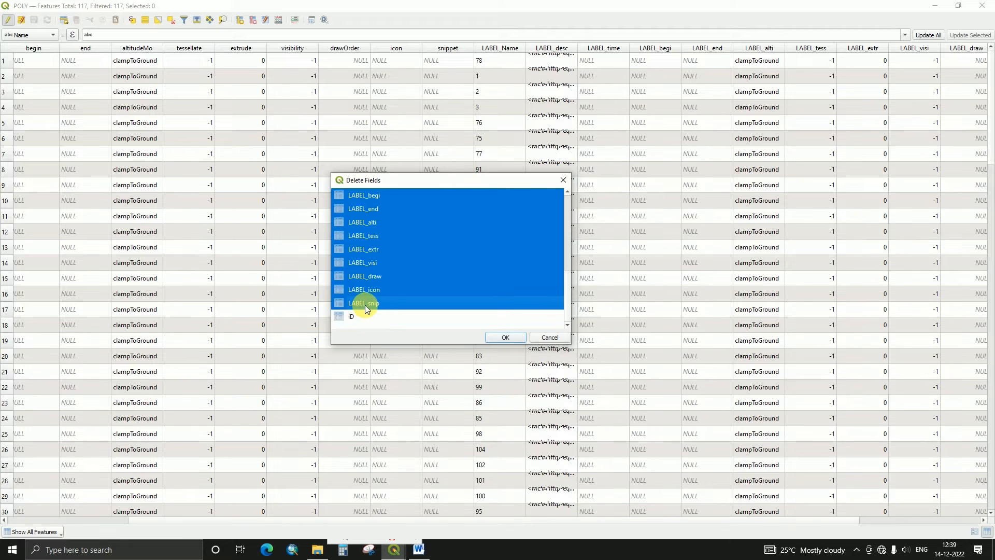
scroll(379, 277, up, 2)
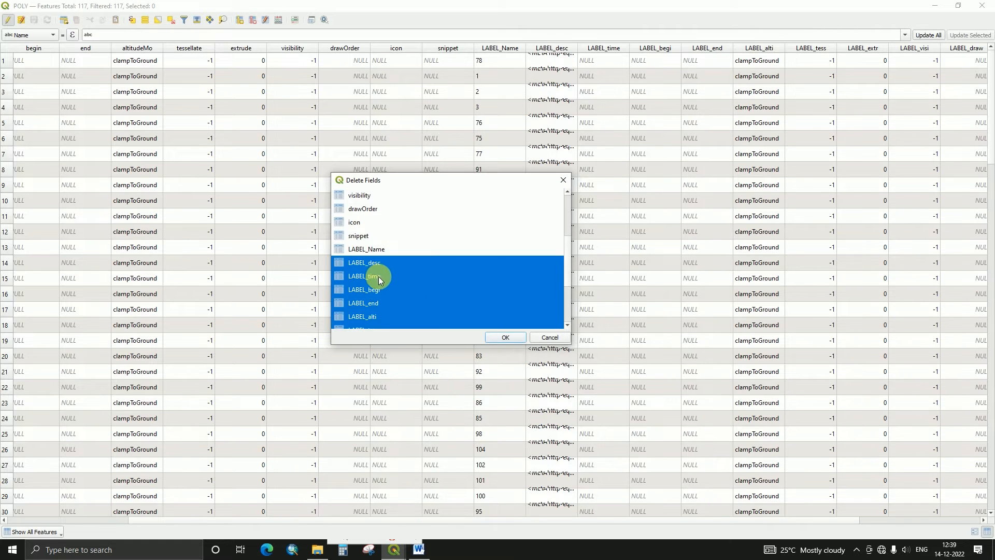
click(501, 338)
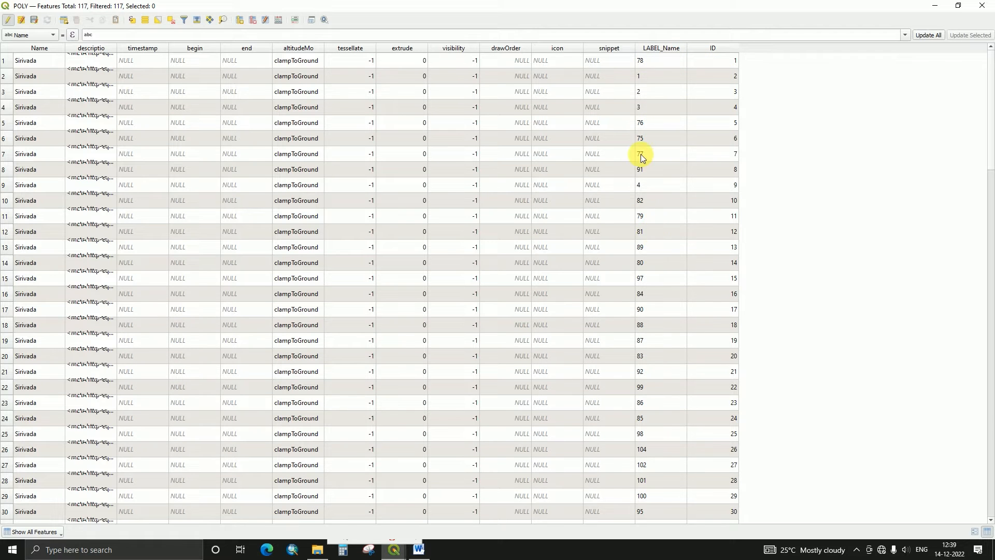
click(34, 20)
click(982, 5)
Turn on single labels for the POLY layer with LABEL_Name as the label value.
right_click(57, 247)
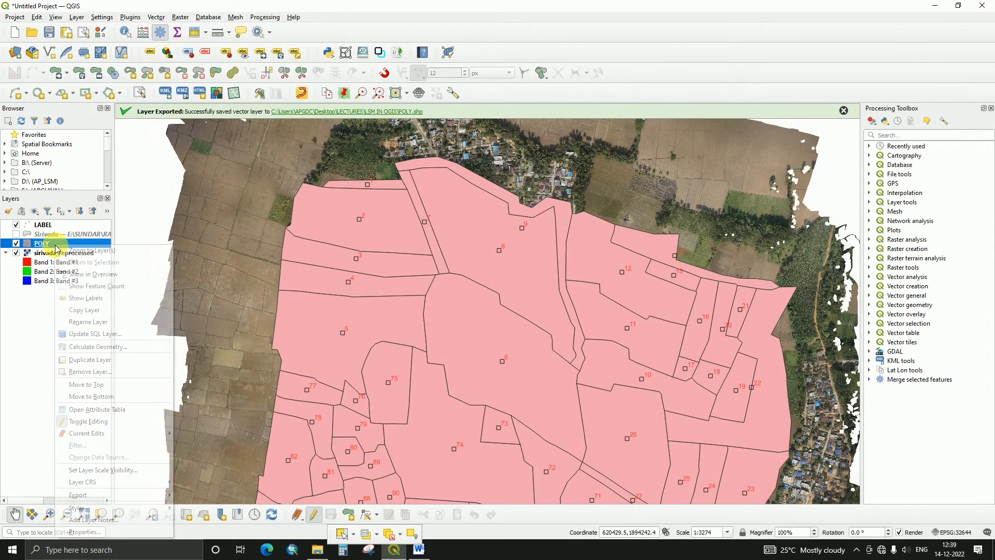
click(92, 532)
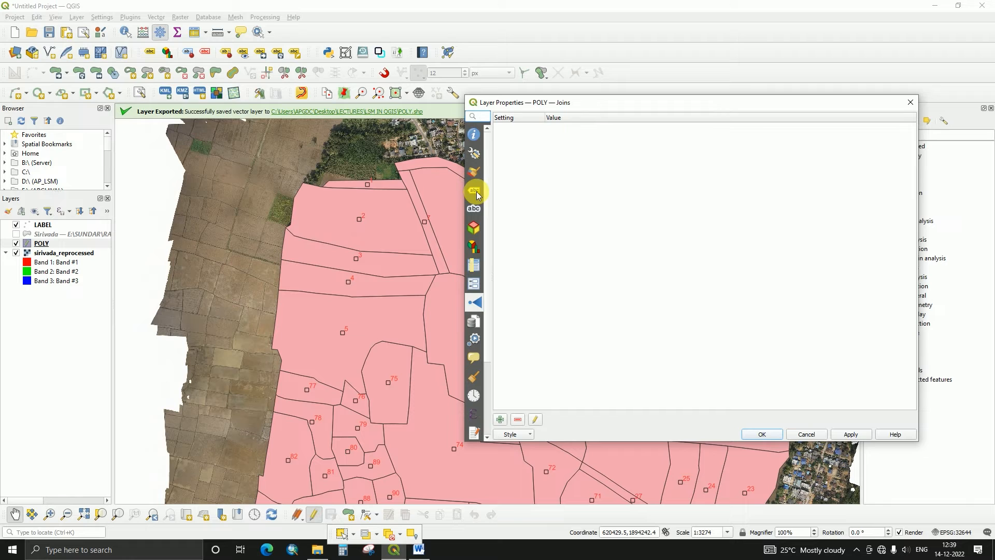
click(477, 193)
click(512, 119)
click(532, 132)
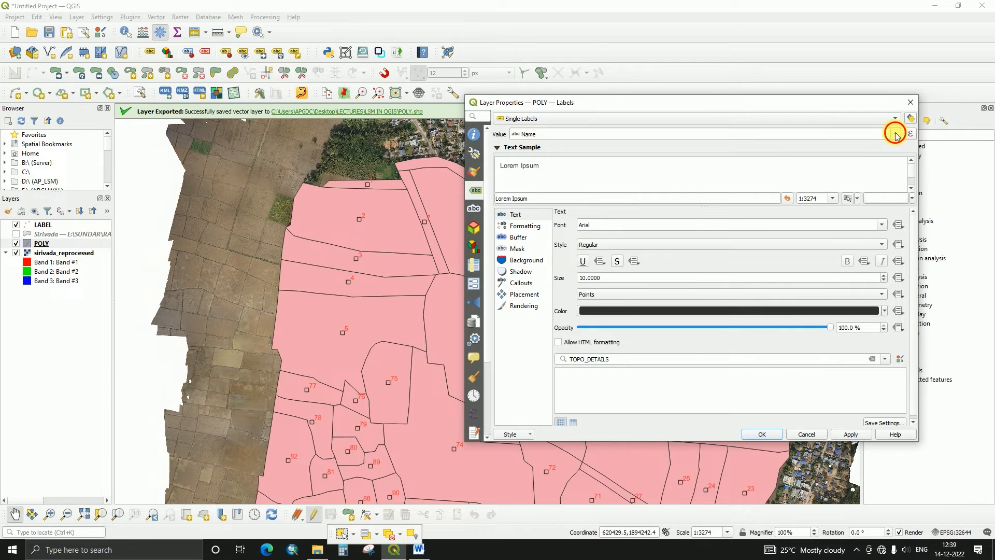
click(896, 136)
scroll(570, 197, down, 2)
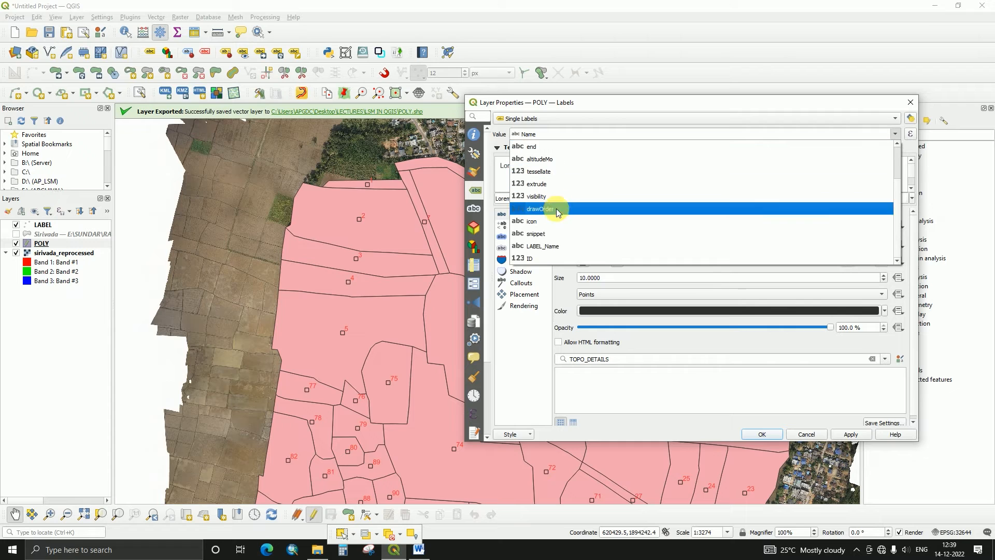
click(554, 247)
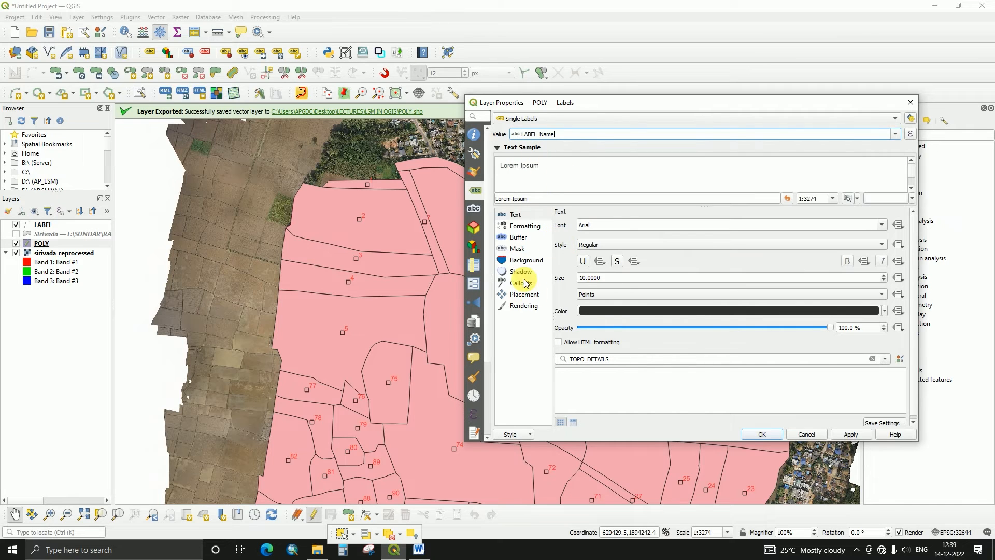
Format the POLY label text as yellow, size 15 points and underlined, and accept the layer properties.
click(515, 214)
click(589, 311)
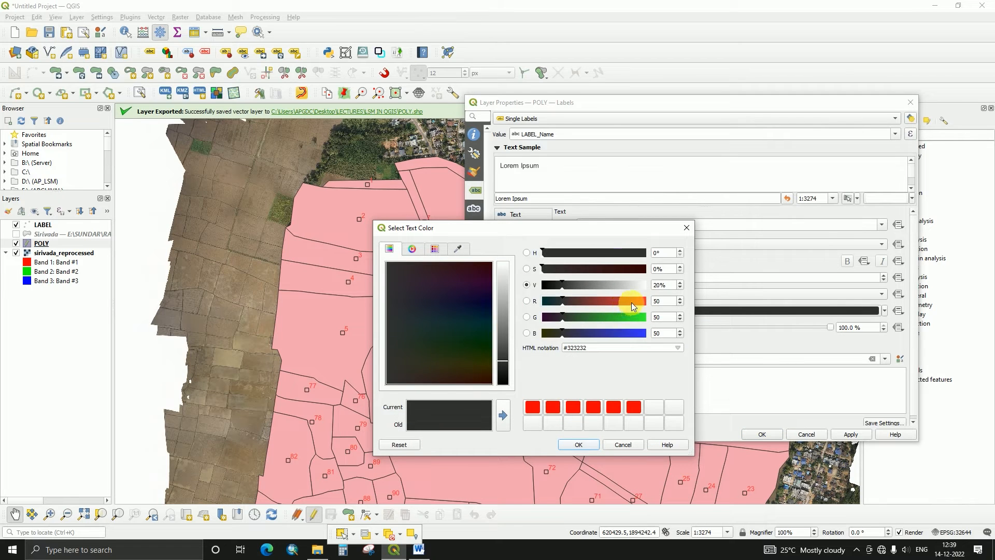
click(631, 302)
click(481, 365)
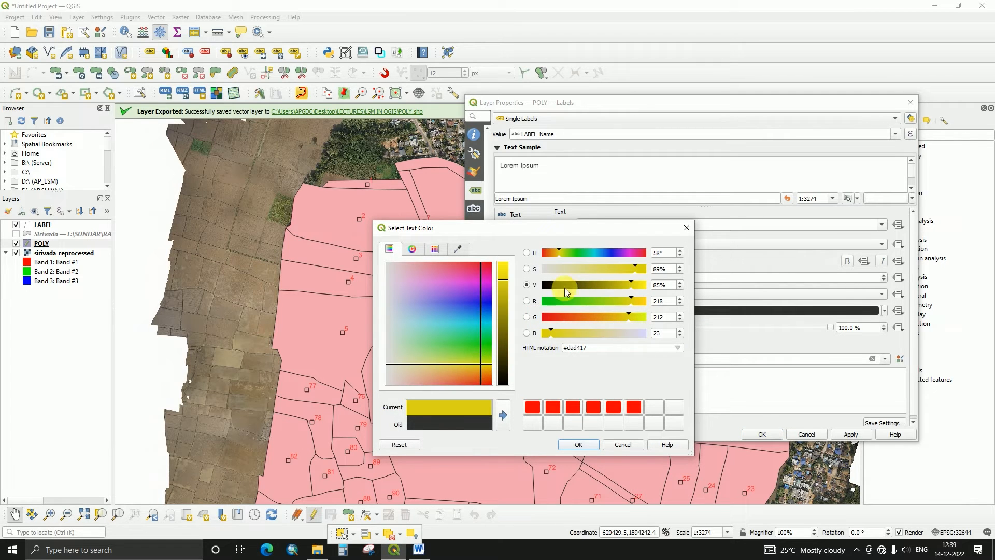
click(578, 444)
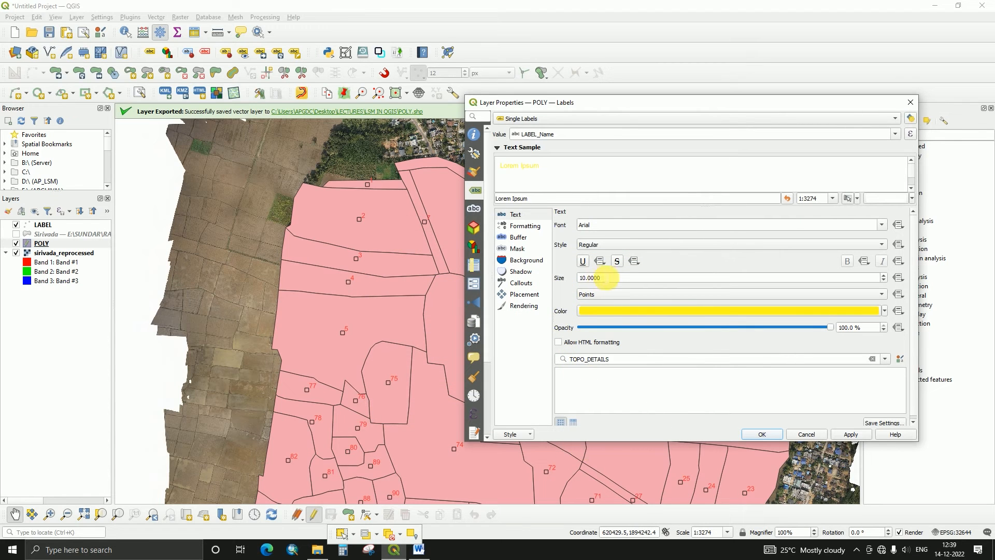
double_click(614, 280)
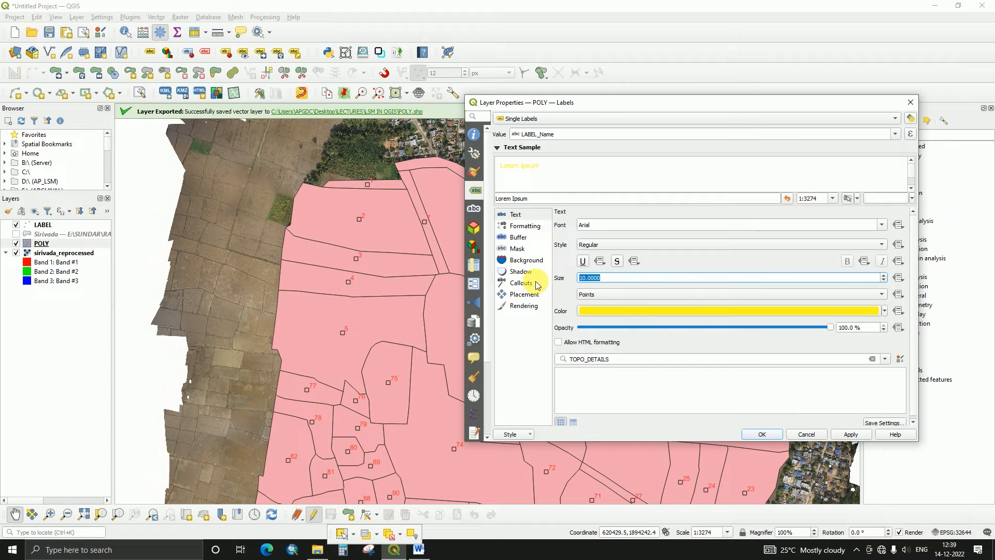
click(582, 261)
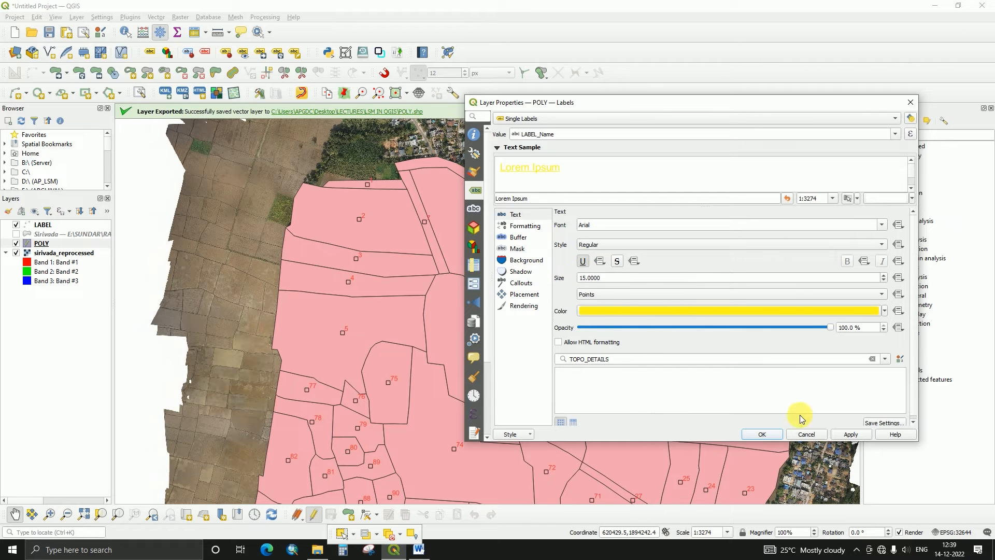
click(758, 434)
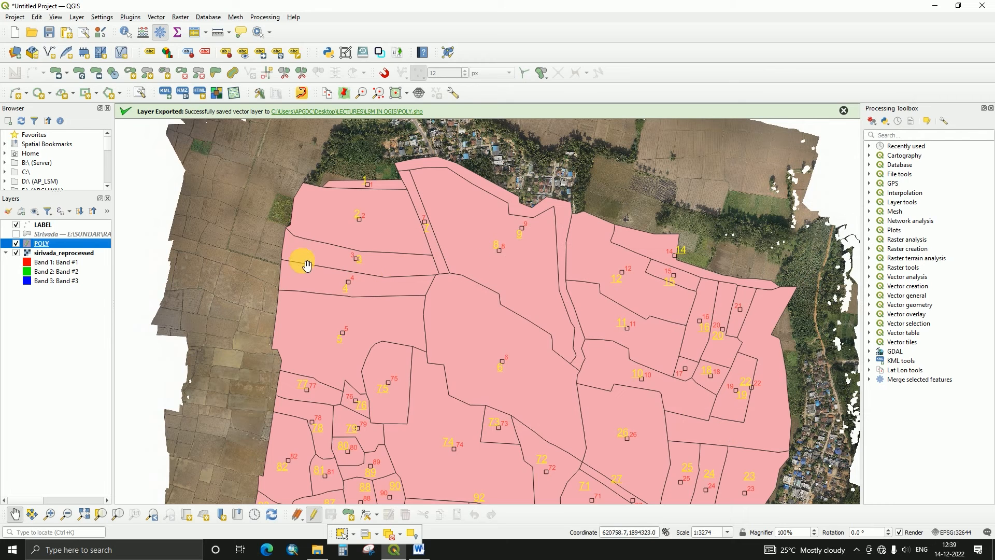
Compare the POLY labels with the point labels on the map and hide the LABEL layer.
scroll(363, 223, up, 2)
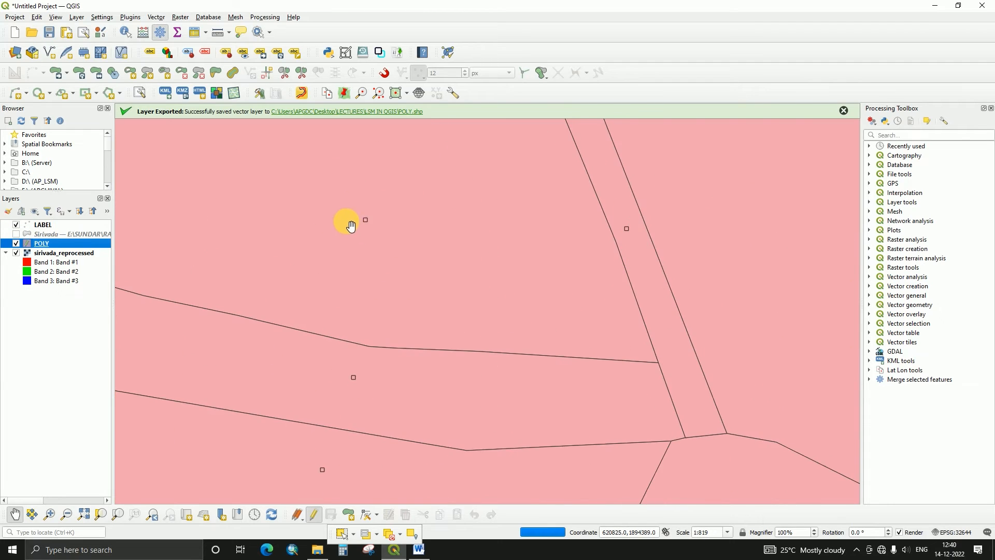
scroll(350, 236, down, 2)
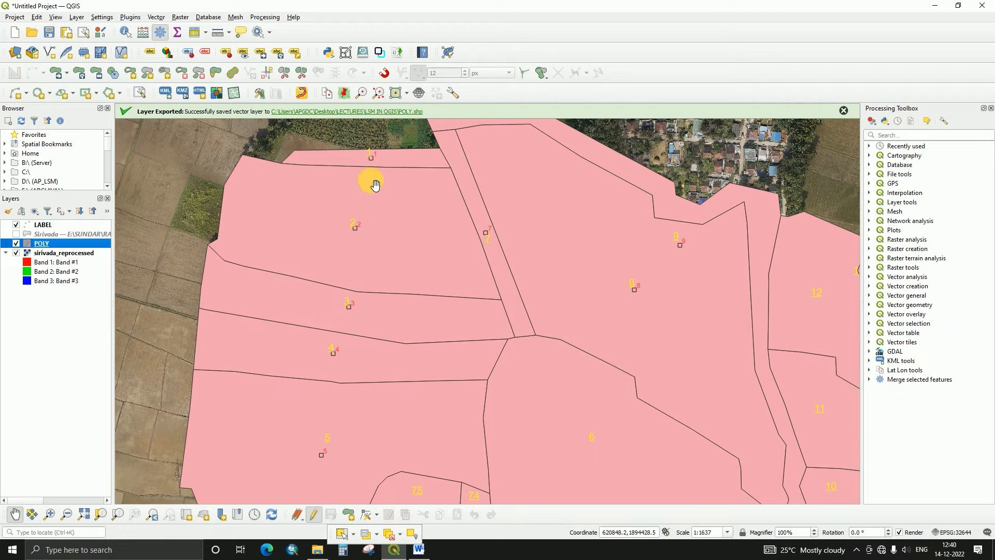
scroll(422, 215, down, 1)
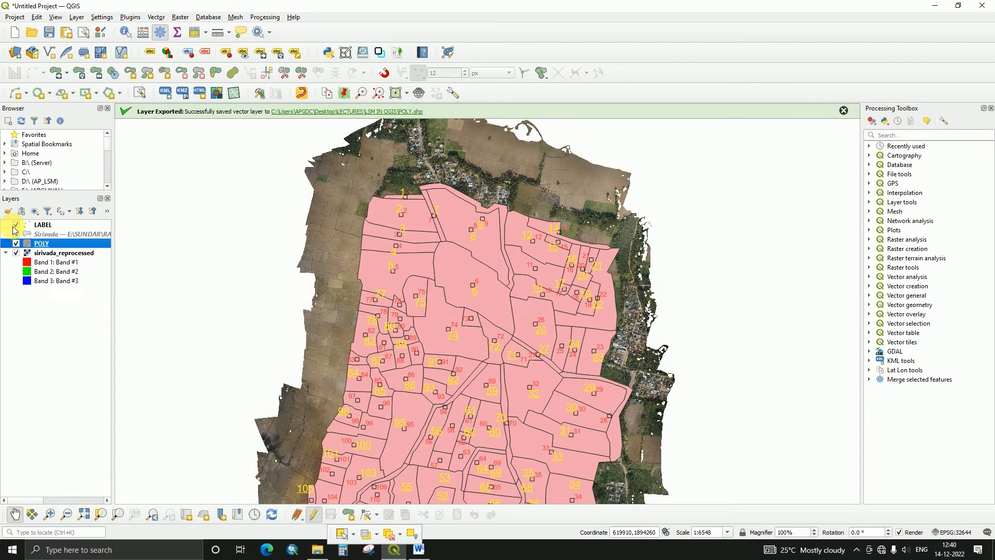
click(16, 225)
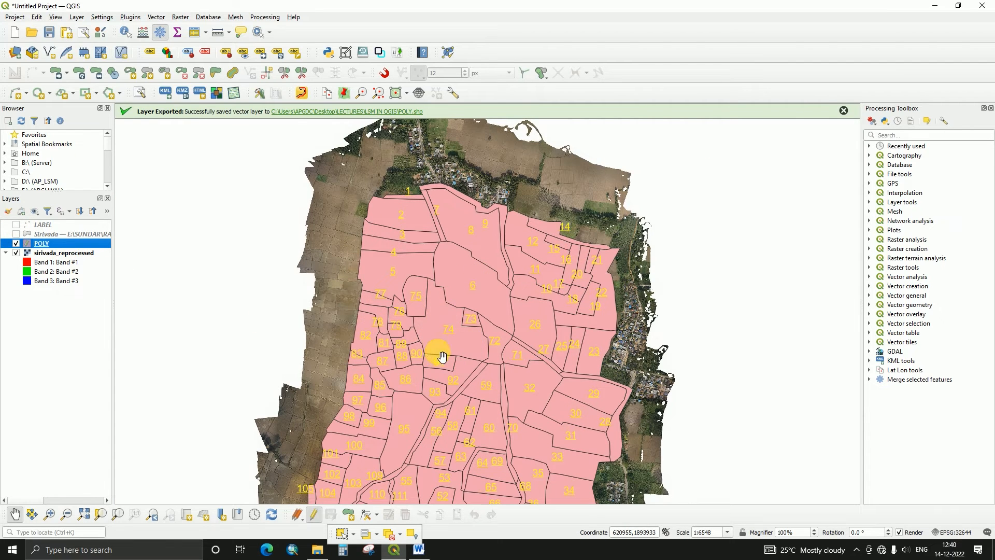
Inspect the parcel number labels across the whole POLY layer, including the parcels near its southern edge.
drag(444, 442, 458, 309)
drag(449, 362, 444, 326)
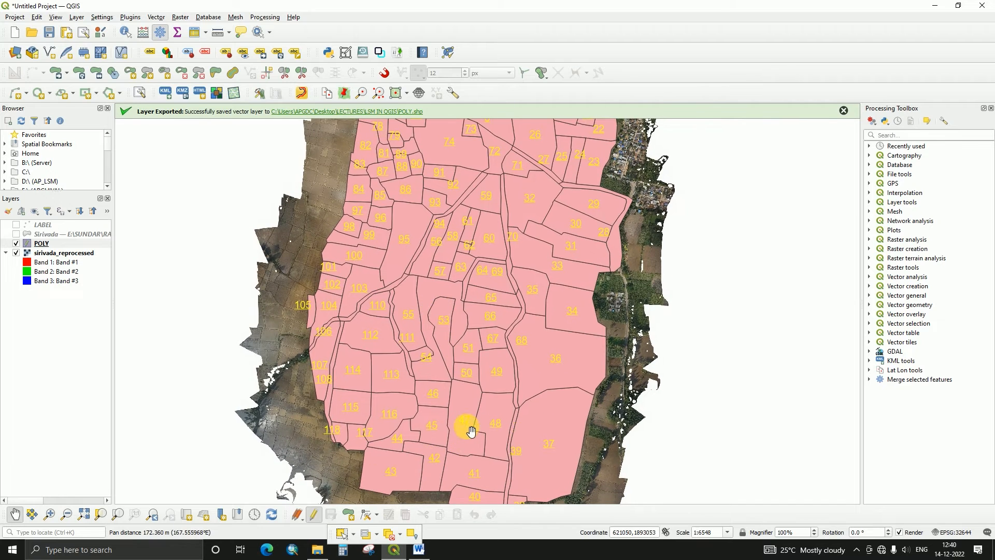
scroll(475, 430, up, 1)
scroll(469, 413, up, 2)
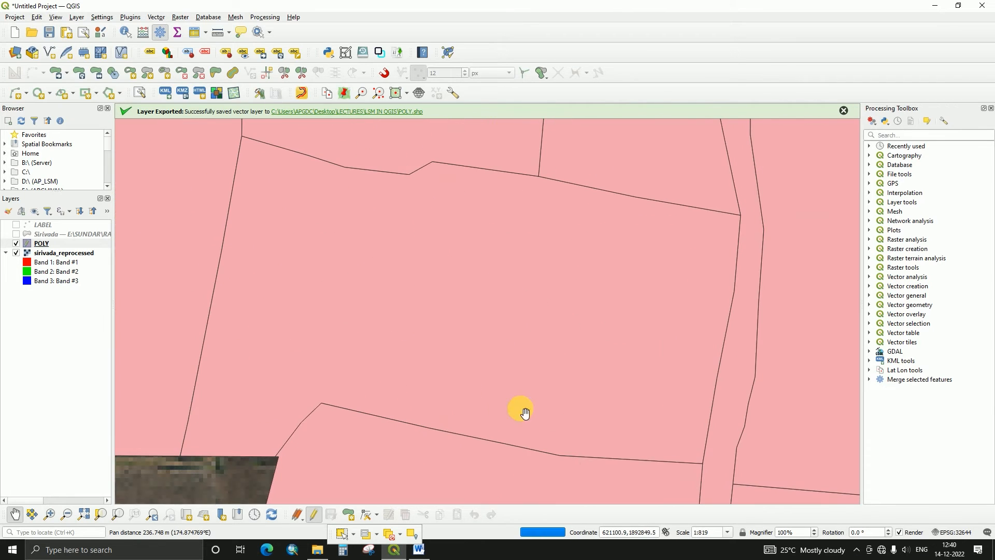
scroll(471, 384, up, 1)
scroll(463, 366, up, 1)
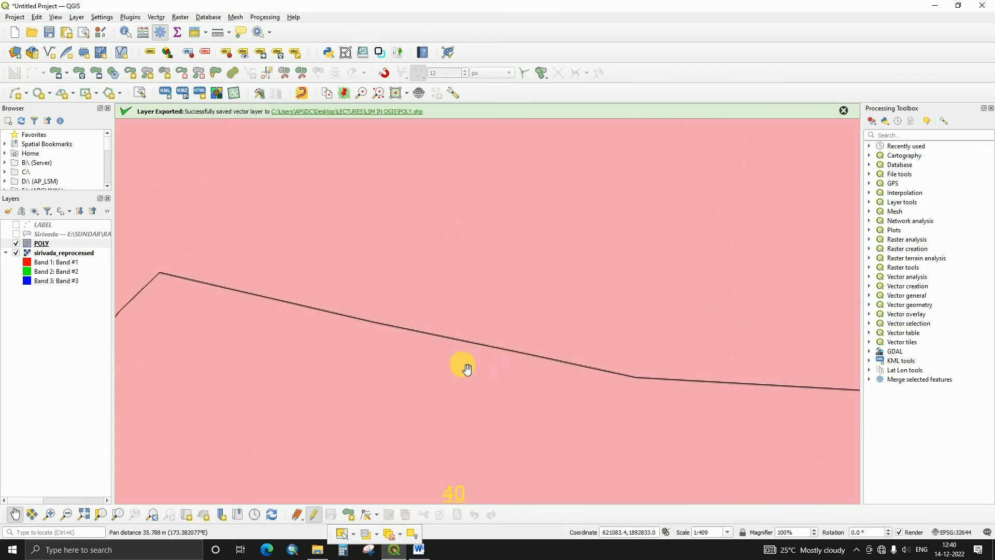
scroll(487, 347, down, 6)
drag(493, 239, 469, 344)
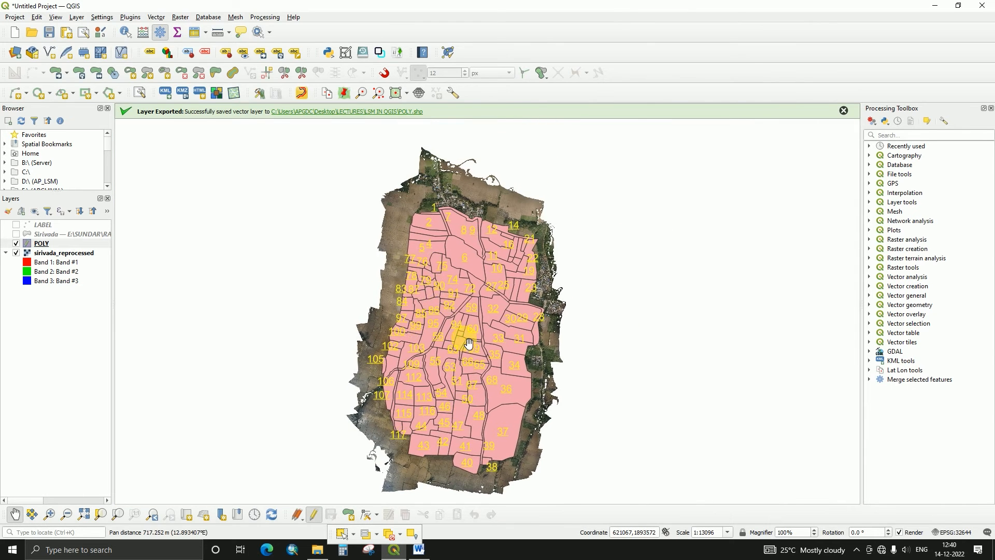
scroll(469, 332, up, 1)
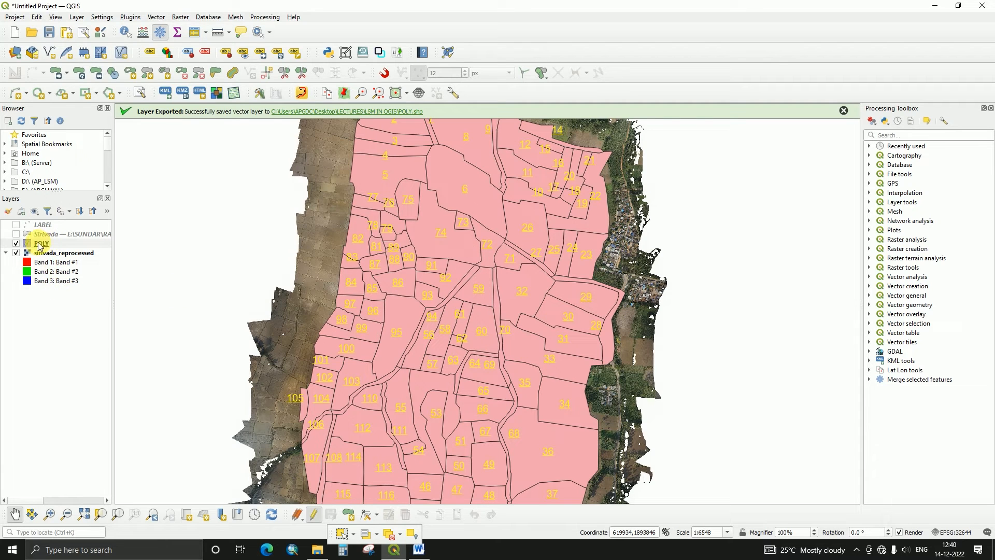
Change the POLY layer's symbology from a simple fill to an Outline: Simple Line symbol layer.
click(61, 244)
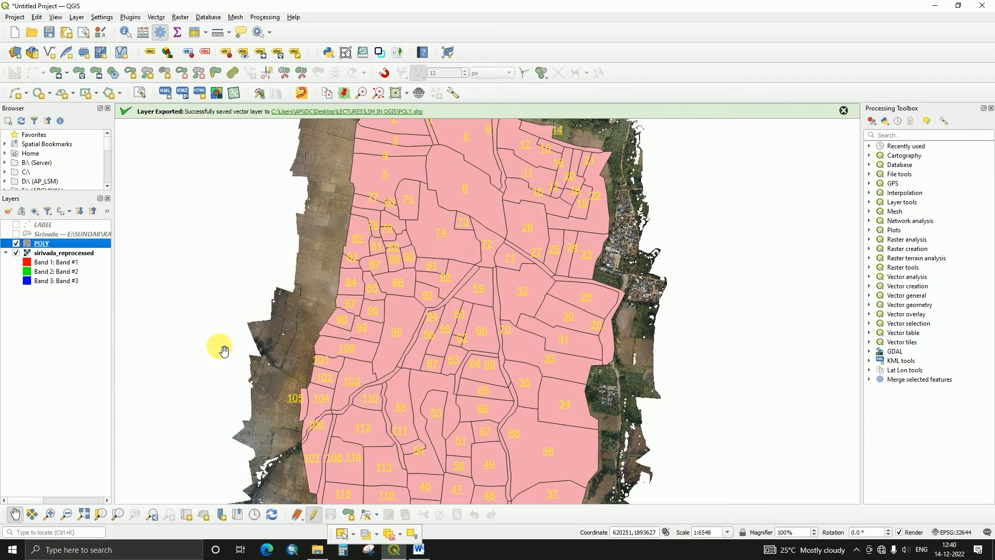
key(m)
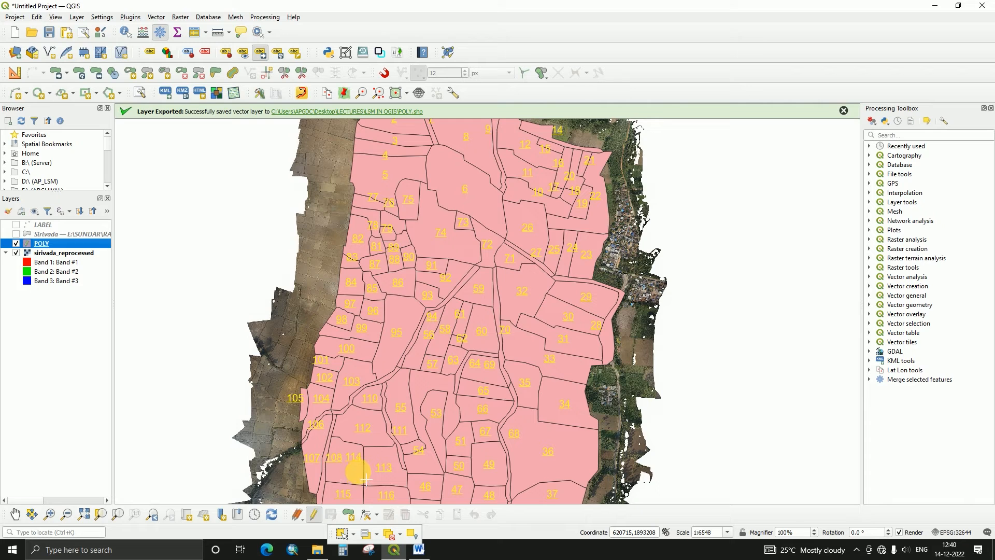
right_click(40, 243)
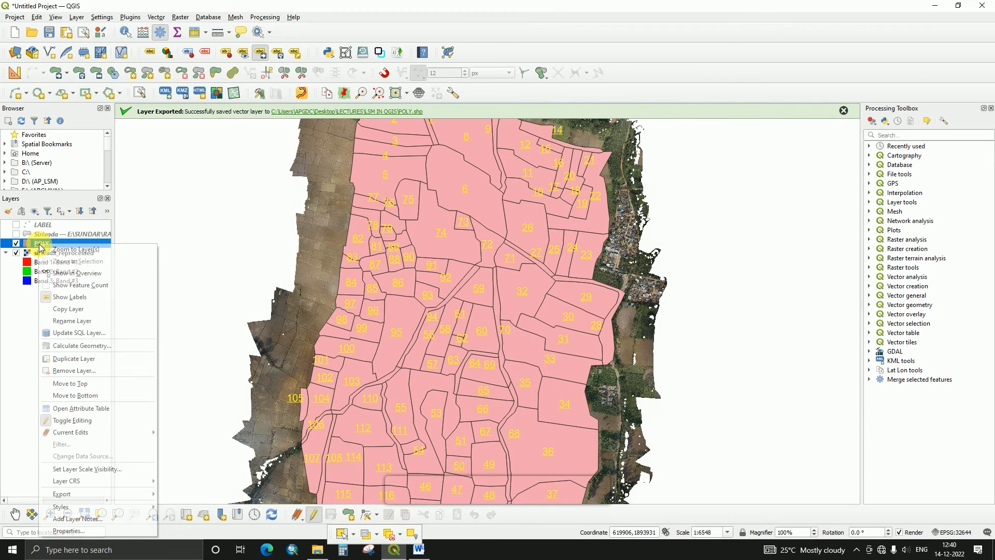
click(69, 530)
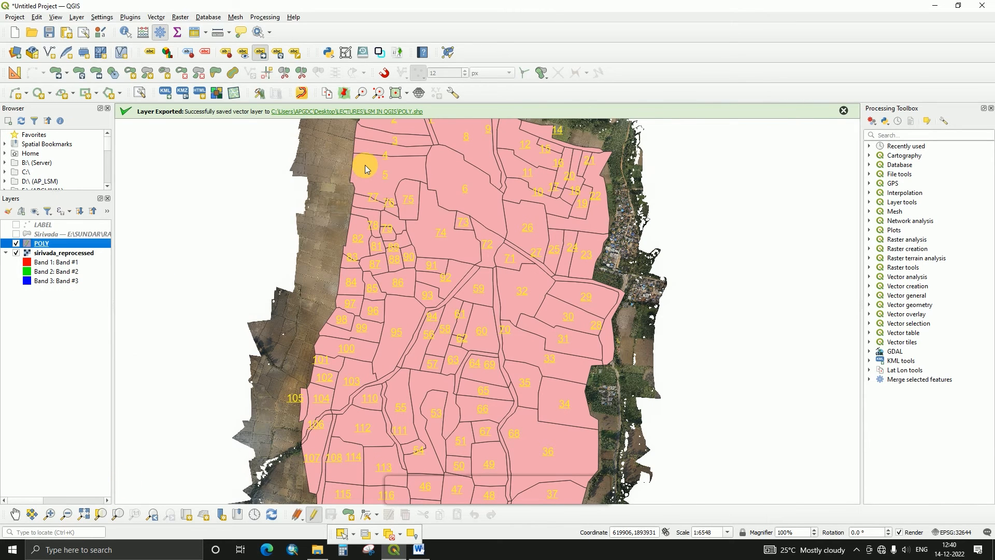
click(473, 171)
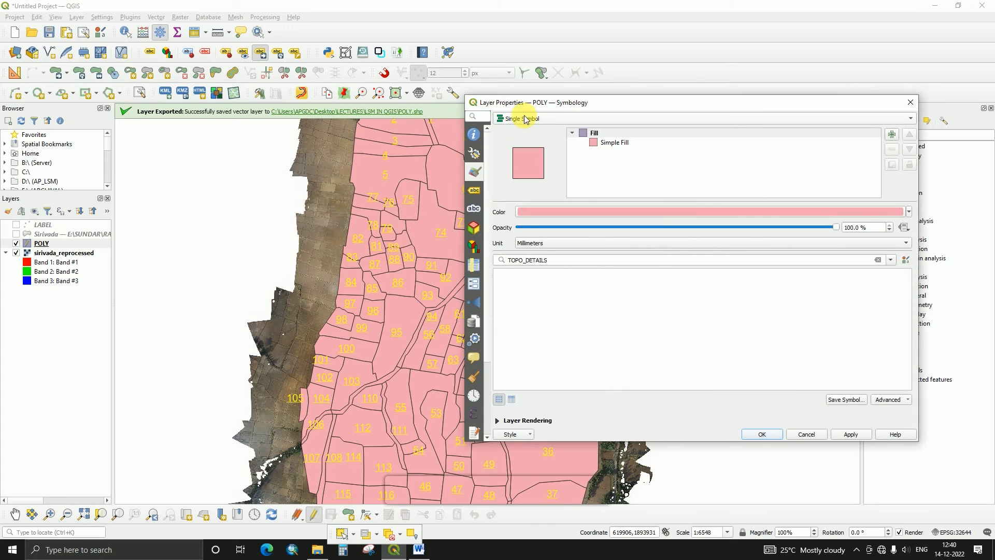
click(611, 143)
click(587, 213)
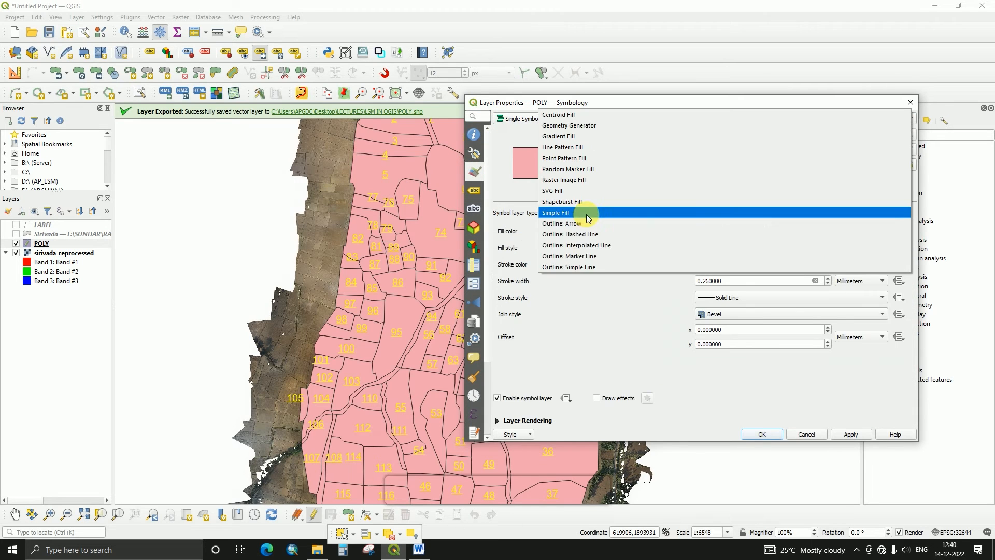
click(604, 269)
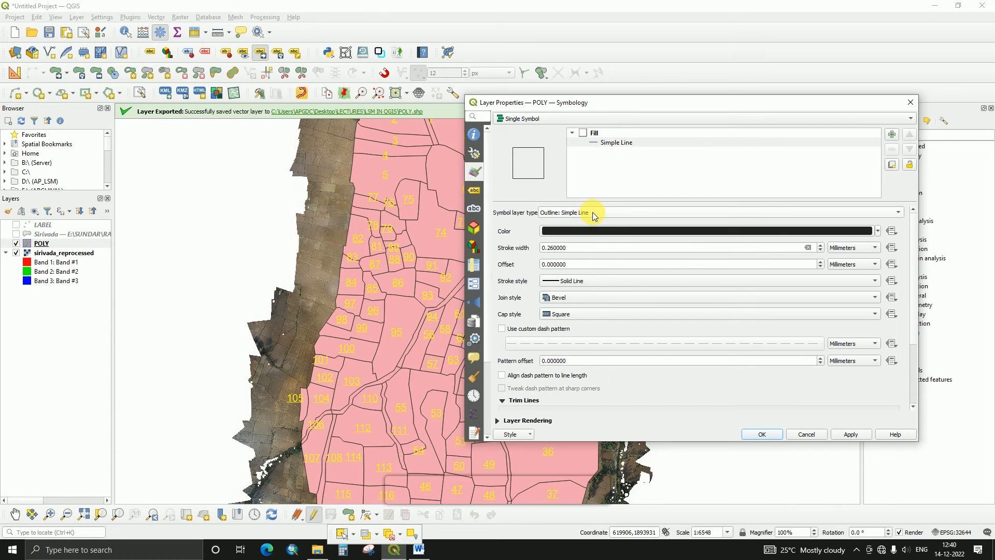
Set the POLY outline colour to magenta.
click(585, 231)
click(632, 304)
drag(465, 286, 468, 281)
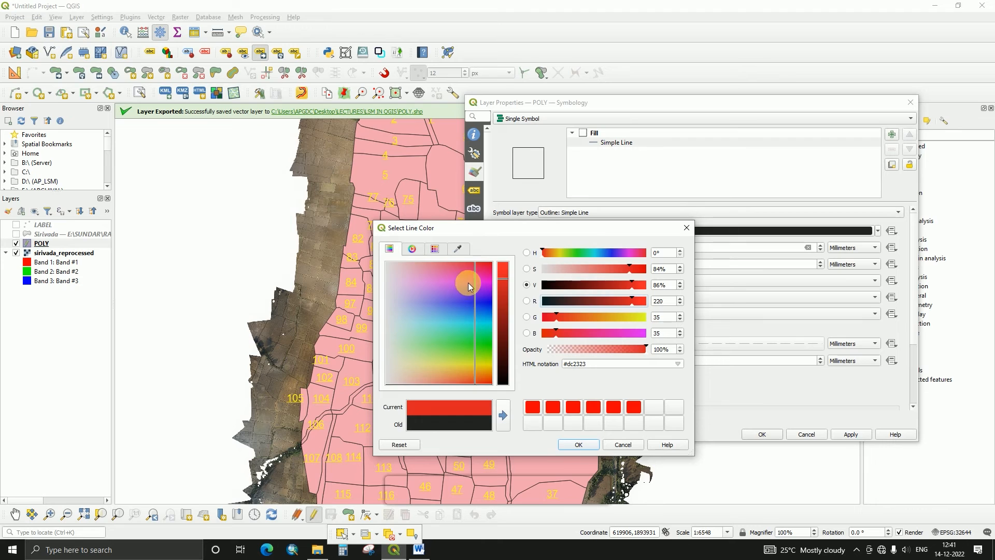
click(578, 444)
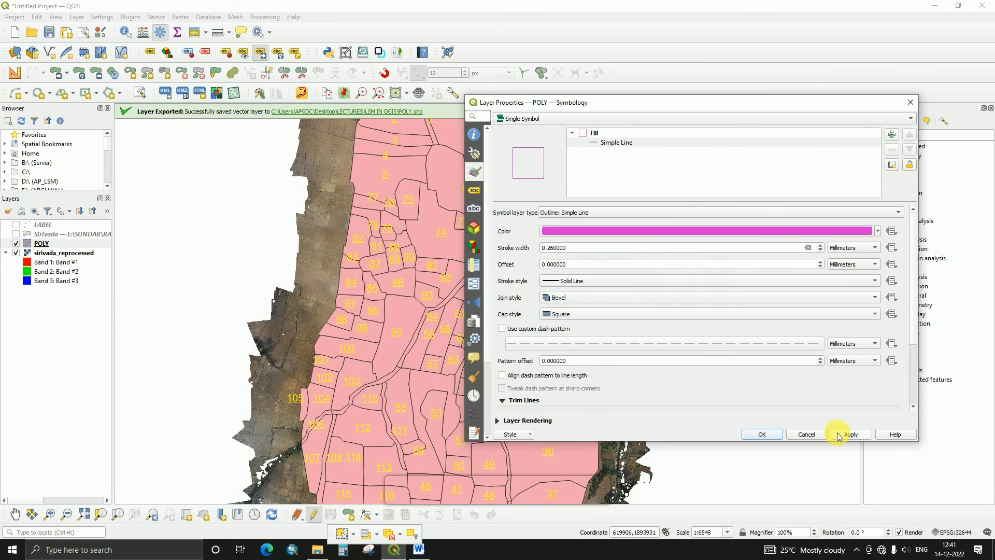
Set the POLY outline's stroke width to 0.4 millimetres and apply the layer properties.
double_click(583, 249)
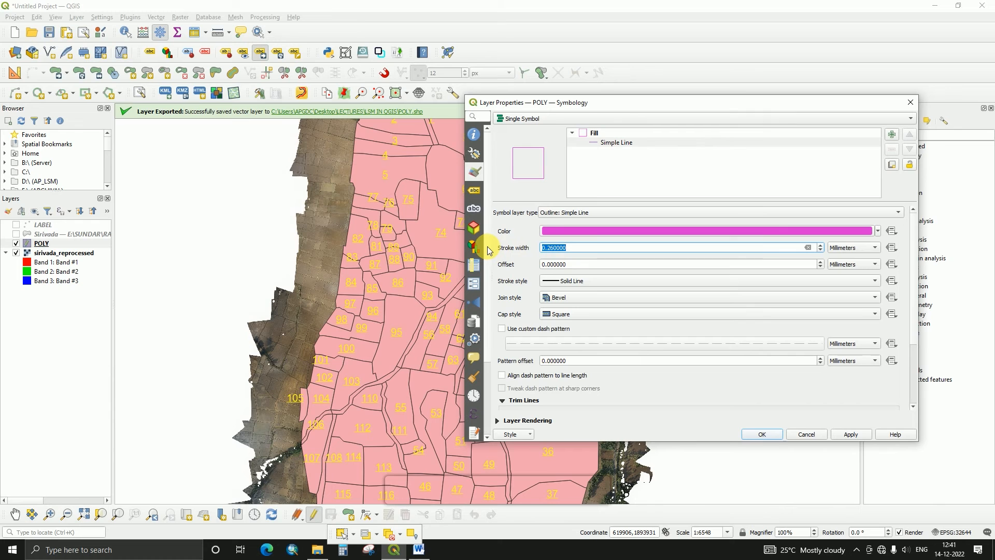
text(4)
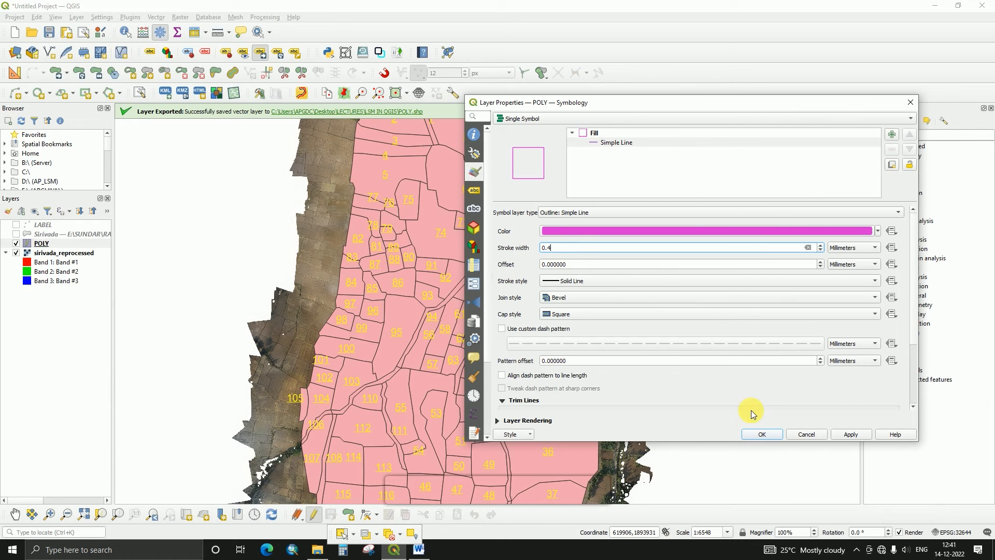
click(850, 433)
click(762, 435)
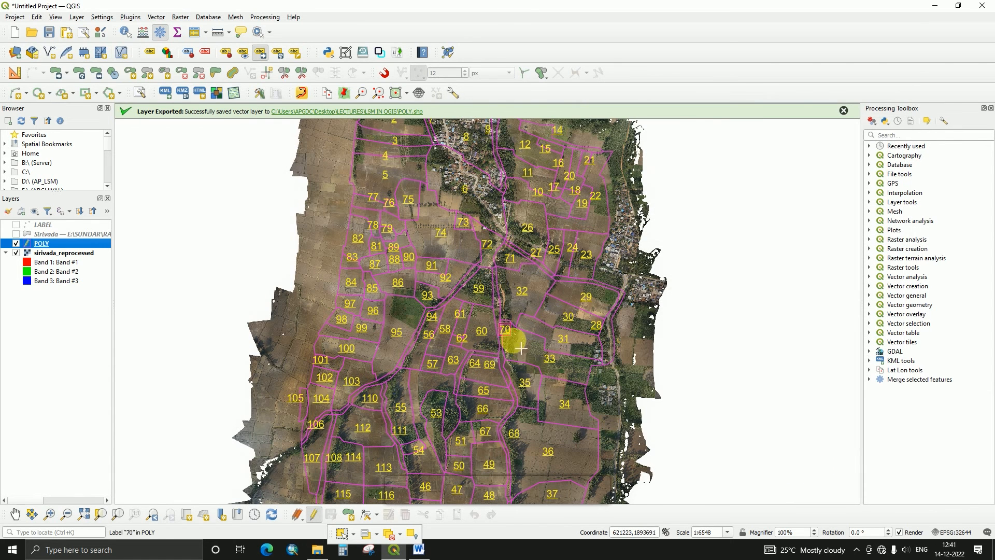
Select the parcels around numbers 53 to 63, examine the outlines and labels up close, and make POLY the active layer.
click(342, 534)
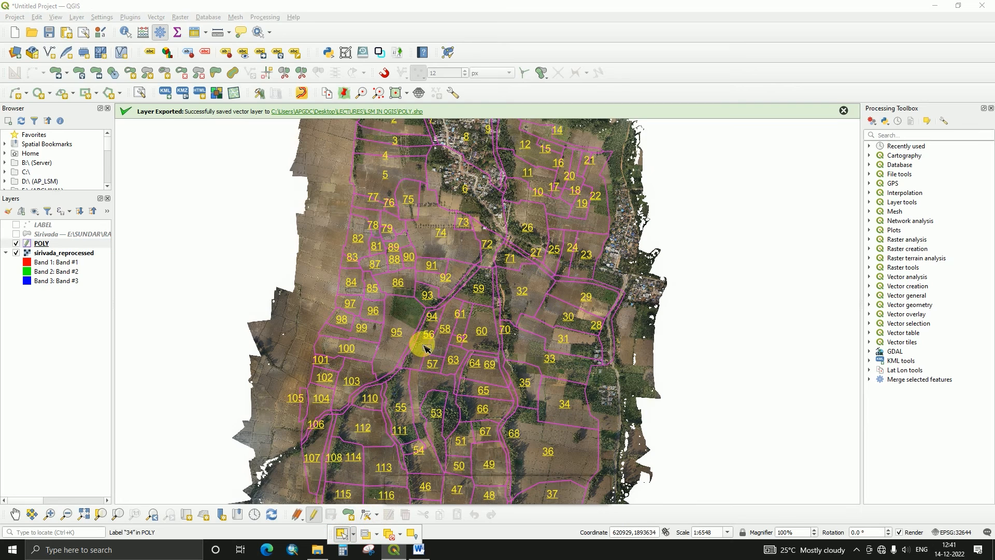
drag(443, 327, 446, 447)
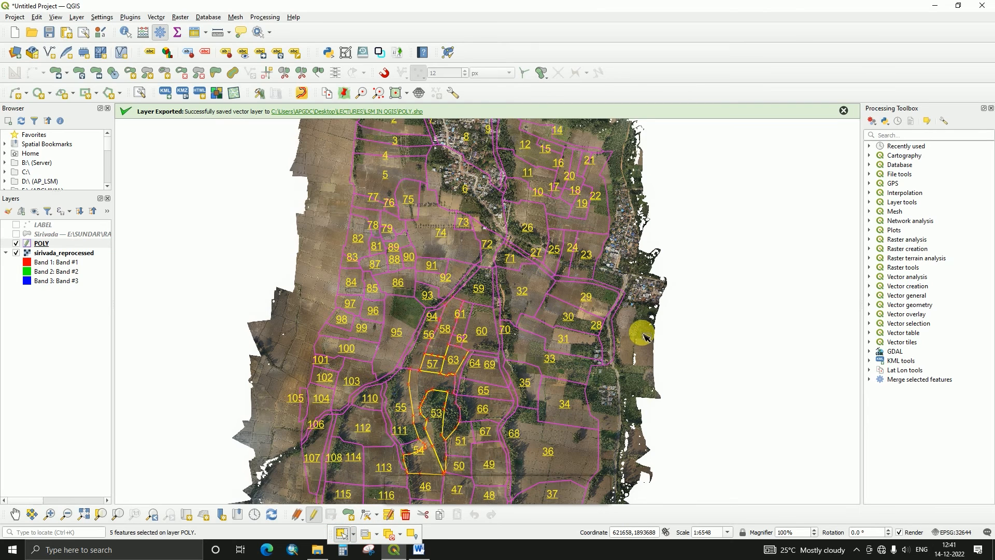
scroll(404, 306, up, 3)
scroll(404, 306, down, 2)
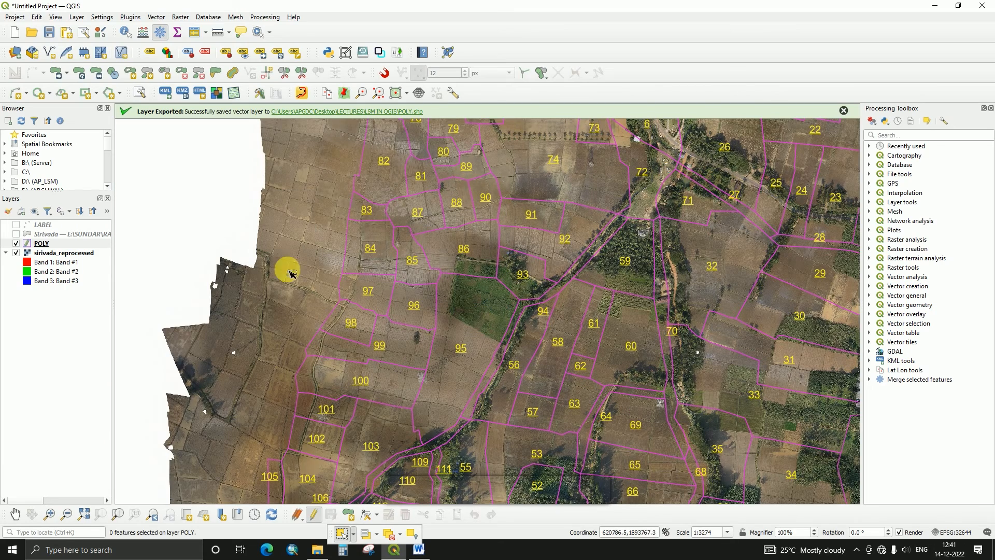
click(43, 248)
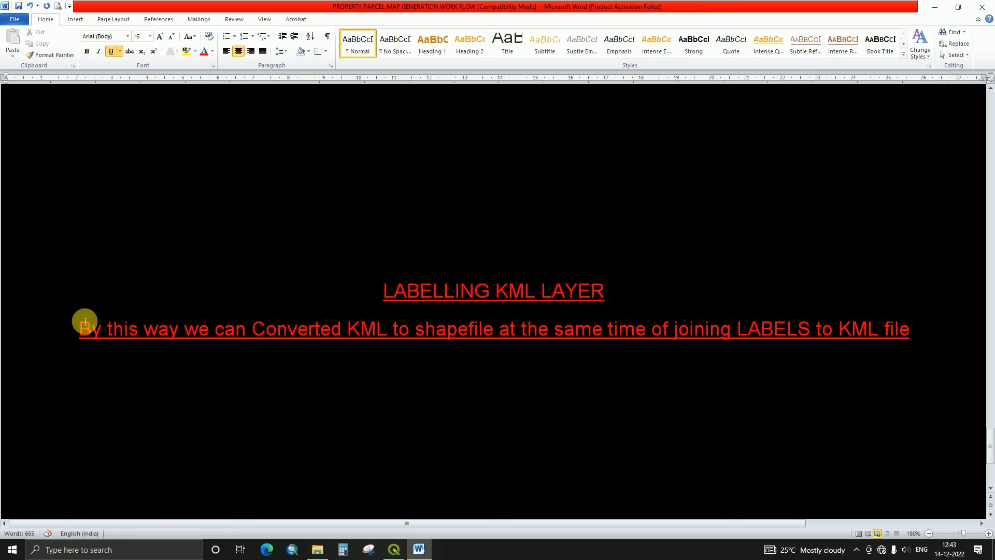
Highlight the Word document's sentence on converting KML to shapefile while joining labels, and return to QGIS.
drag(82, 327, 917, 342)
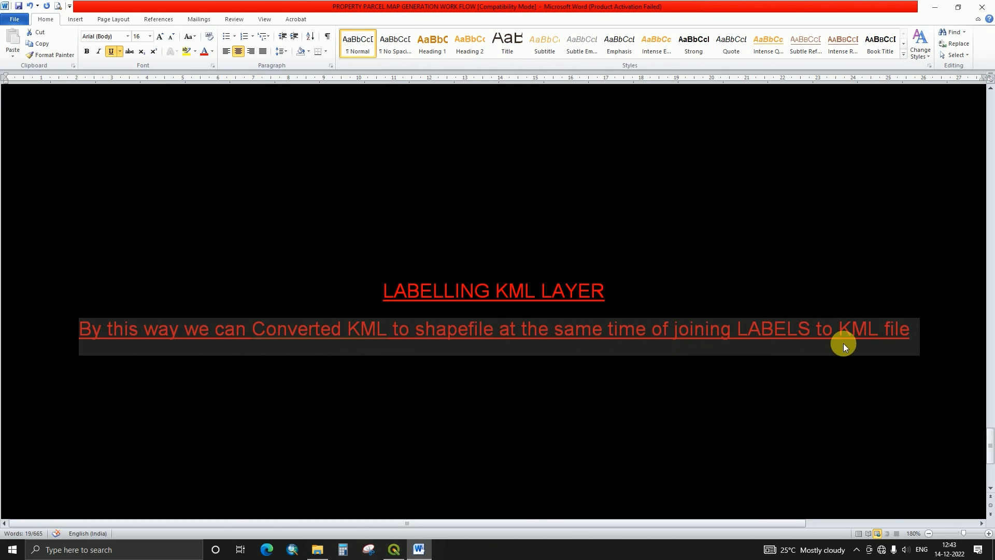
click(392, 550)
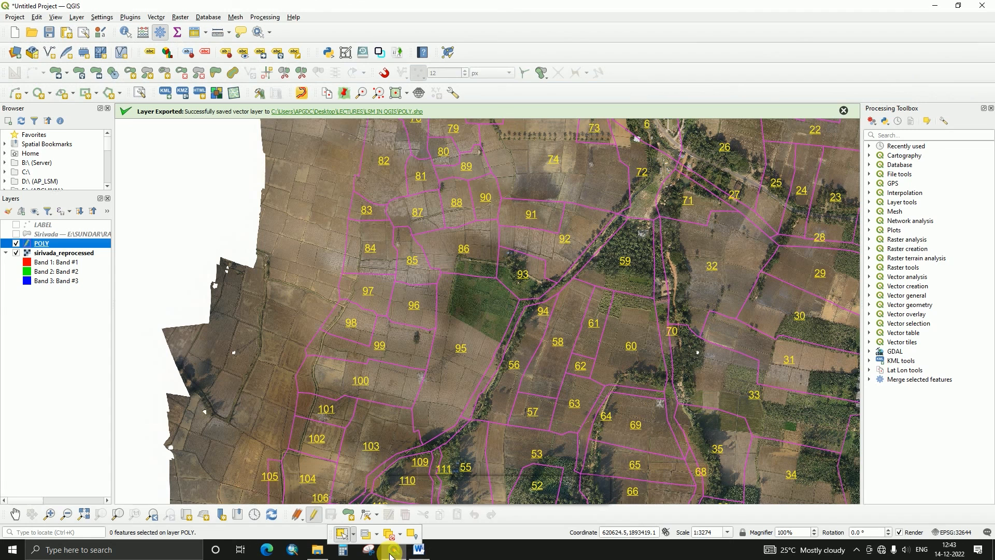
Review the LABEL_Name and other fields in the POLY layer's attribute table and close the table.
right_click(61, 243)
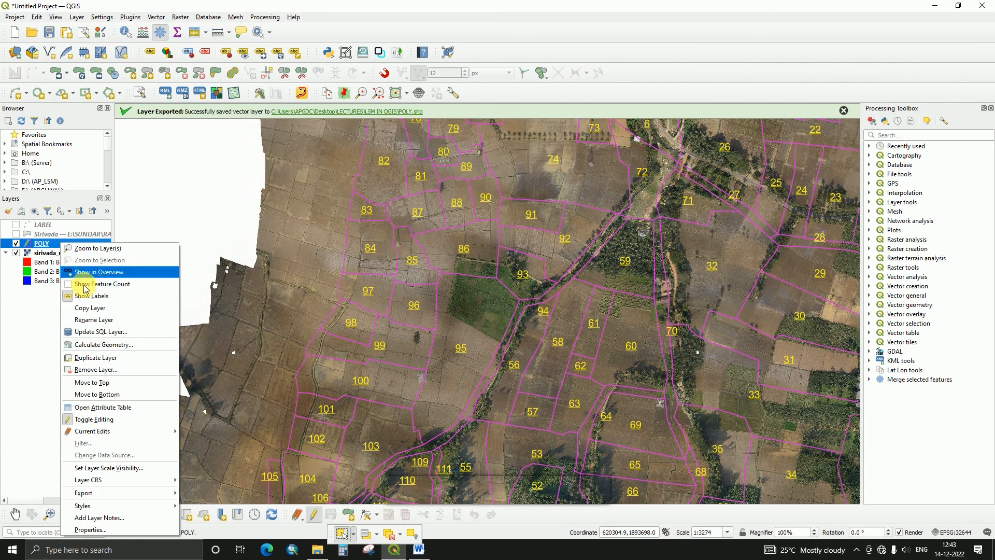
click(103, 408)
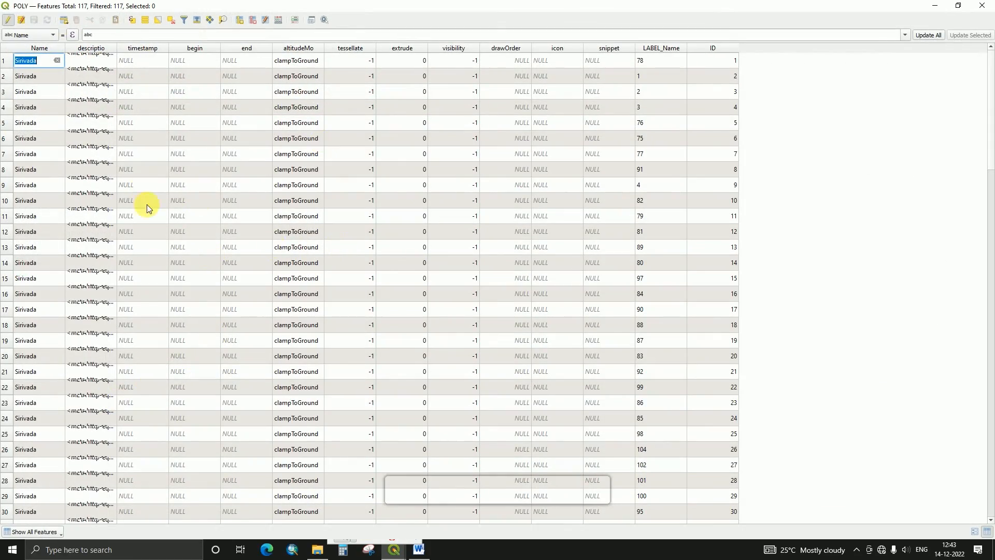
click(982, 6)
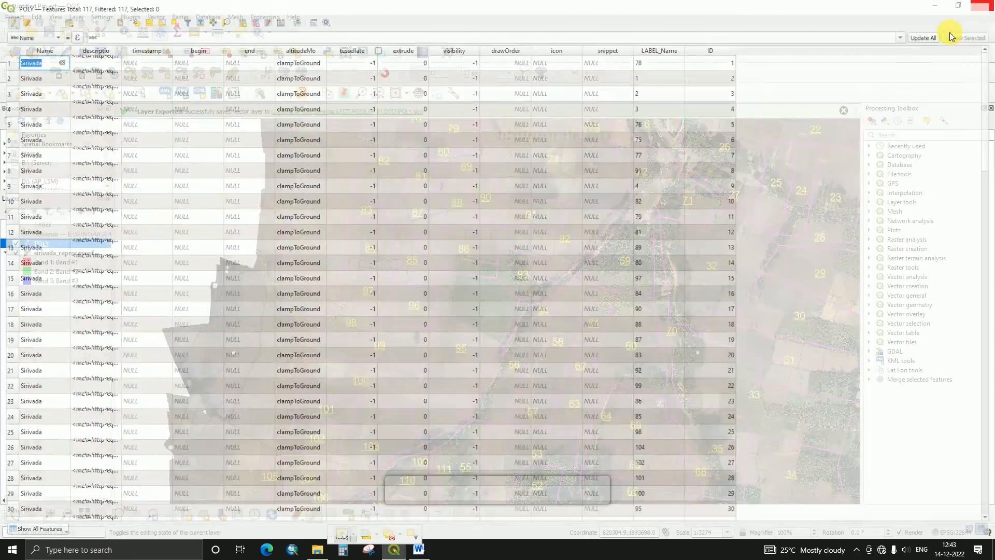